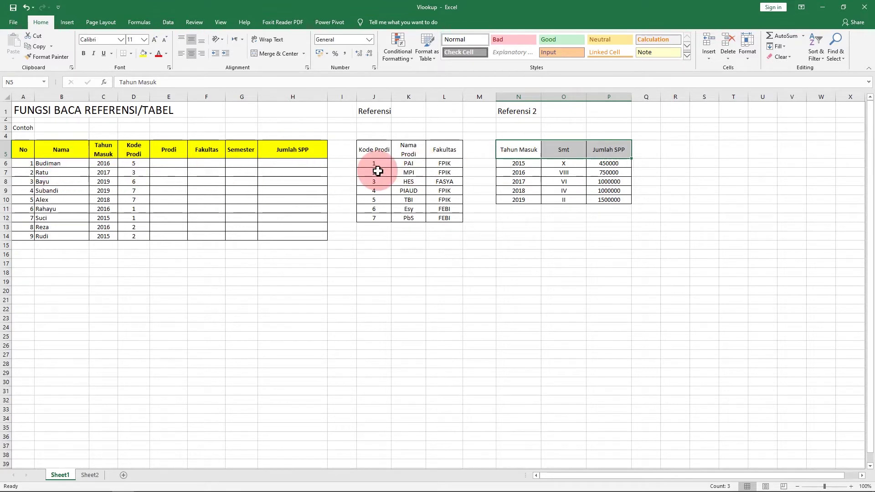
left_click_drag(378, 152, 433, 151)
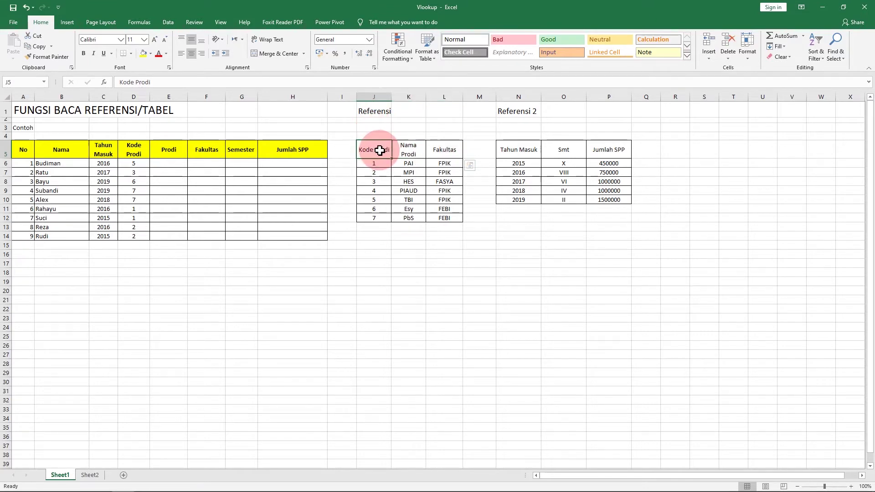
left_click(363, 163)
left_click_drag(363, 163, 442, 224)
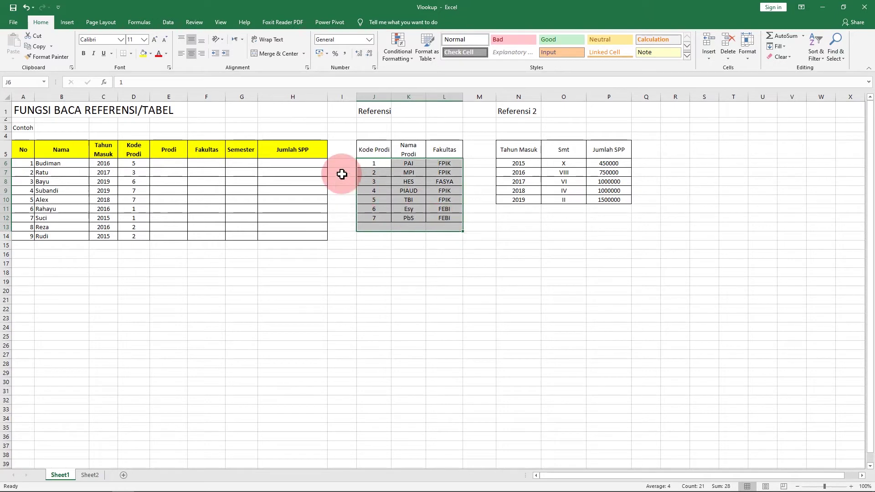
left_click(335, 155)
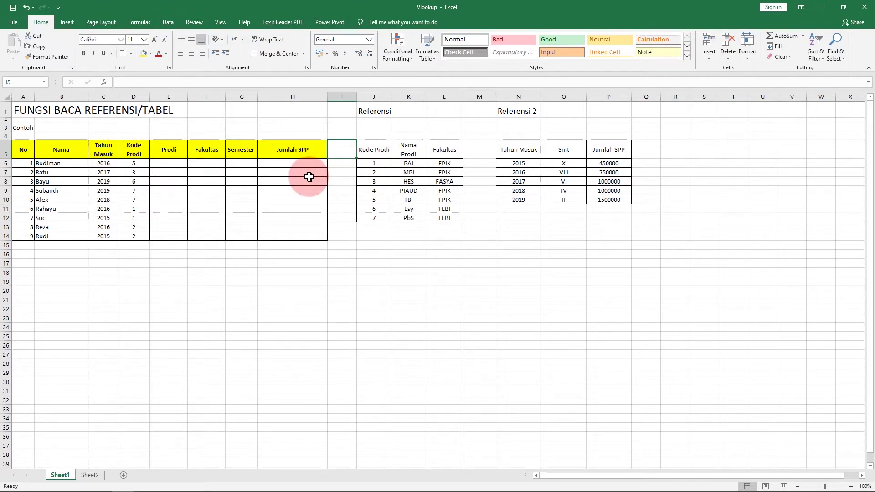
left_click_drag(309, 174, 308, 182)
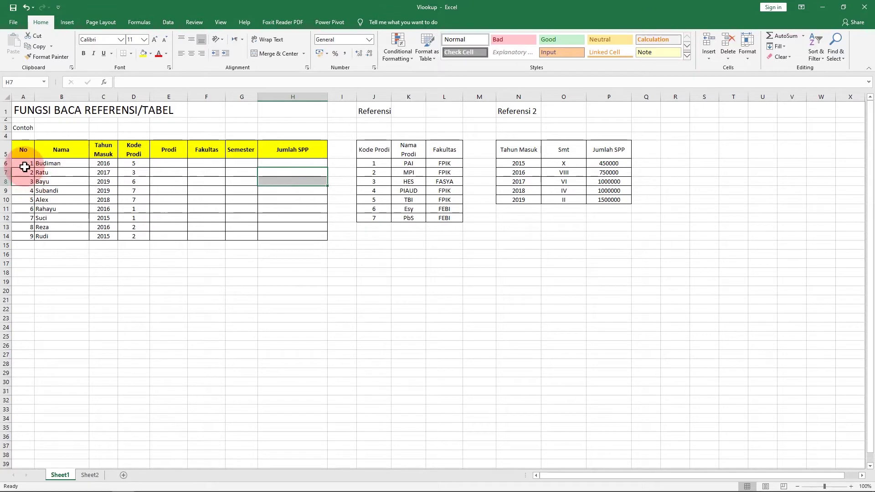
Center the numbers in the No column, cells A6 to A14.
left_click_drag(23, 165, 24, 234)
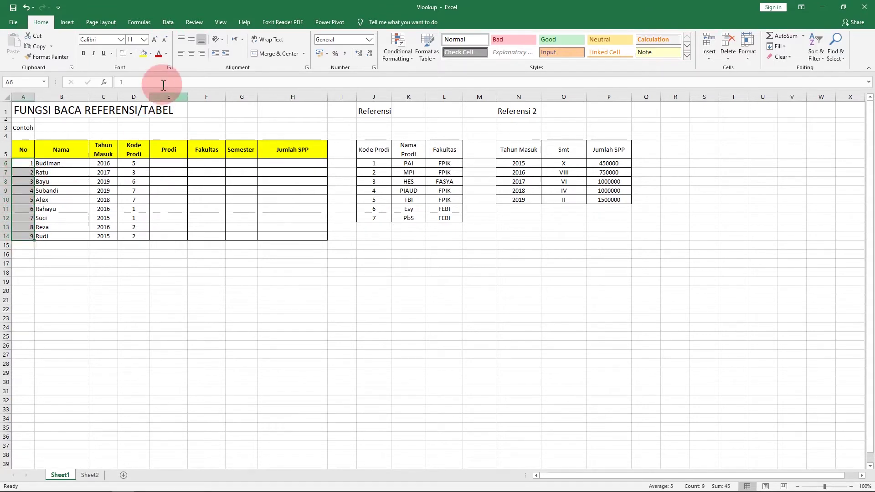
left_click(192, 54)
left_click(165, 189)
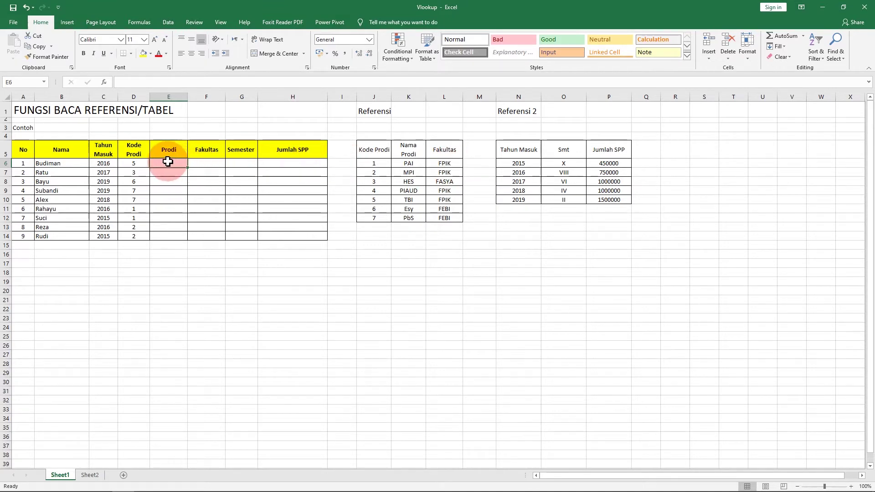
Examine the empty result columns and how the Kode Prodi values match the codes in the Referensi table.
left_click(194, 163)
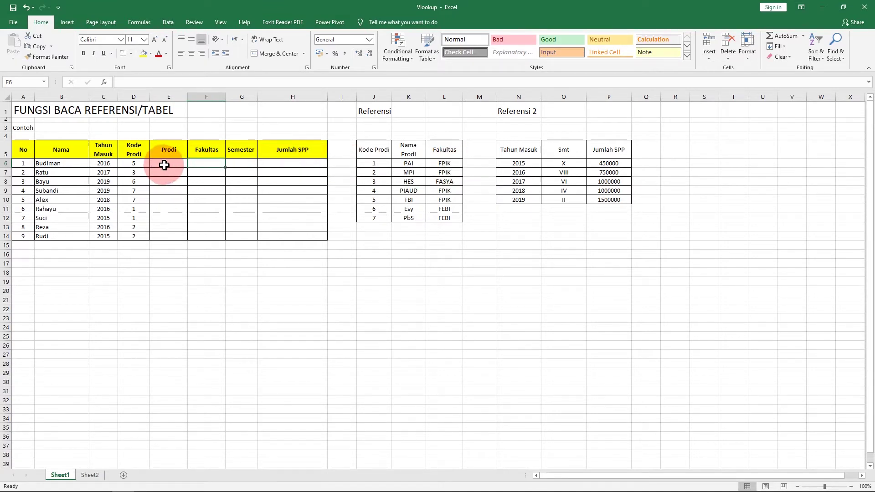
left_click(244, 164)
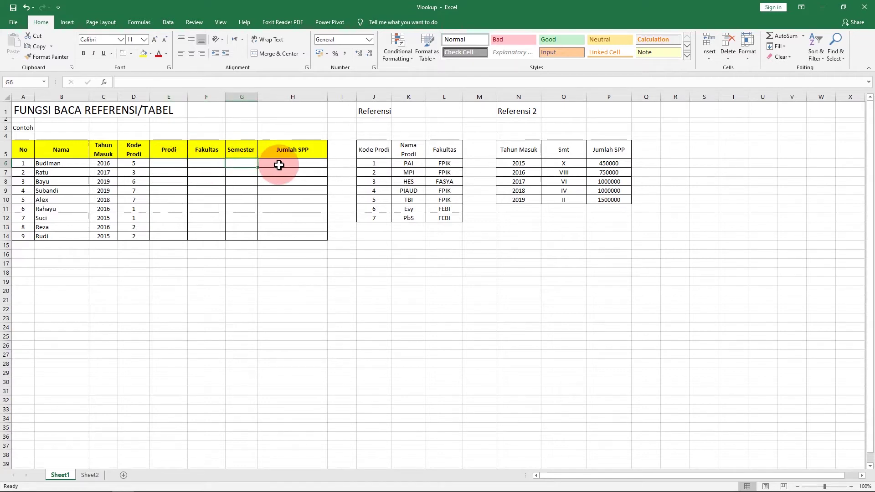
left_click_drag(183, 163, 287, 235)
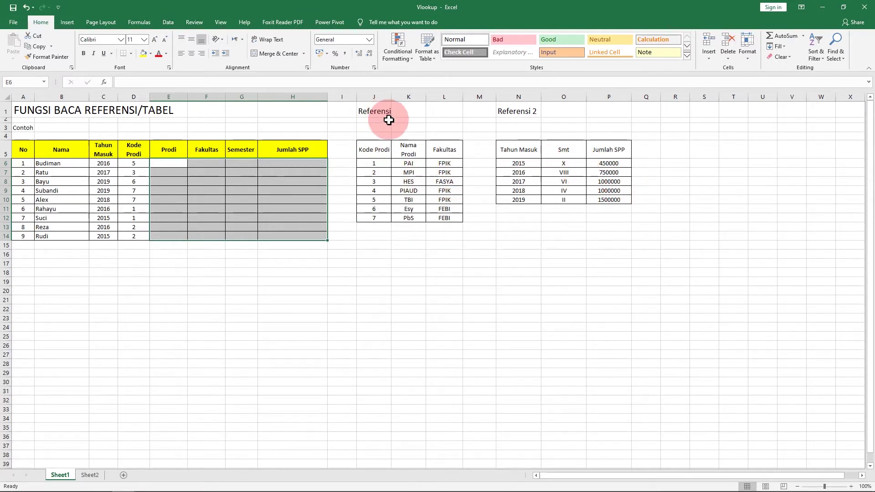
left_click(221, 188)
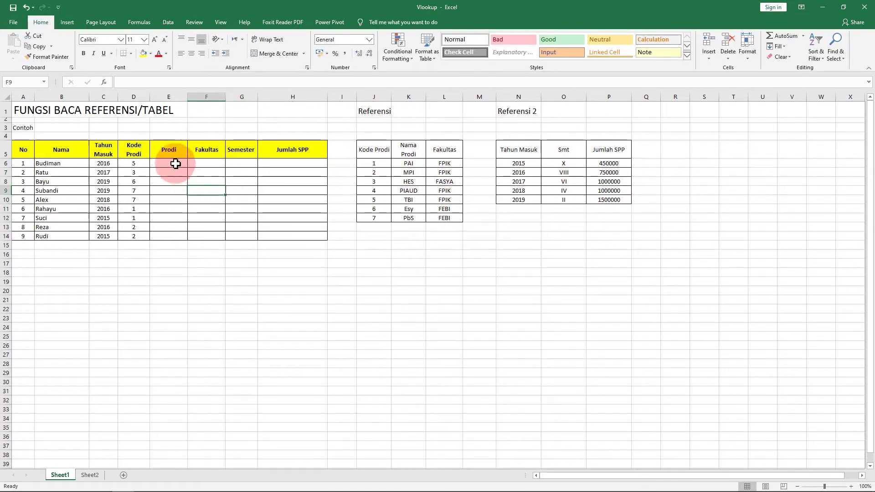
left_click(176, 164)
left_click(135, 165)
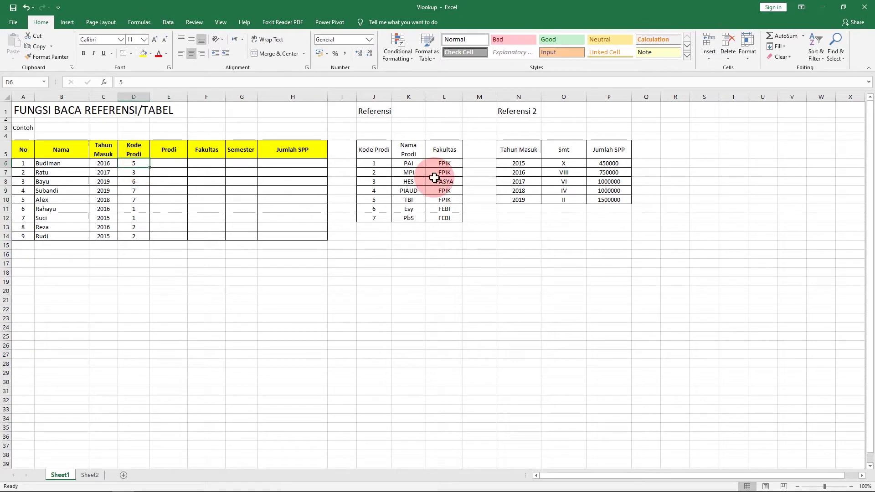
left_click(382, 199)
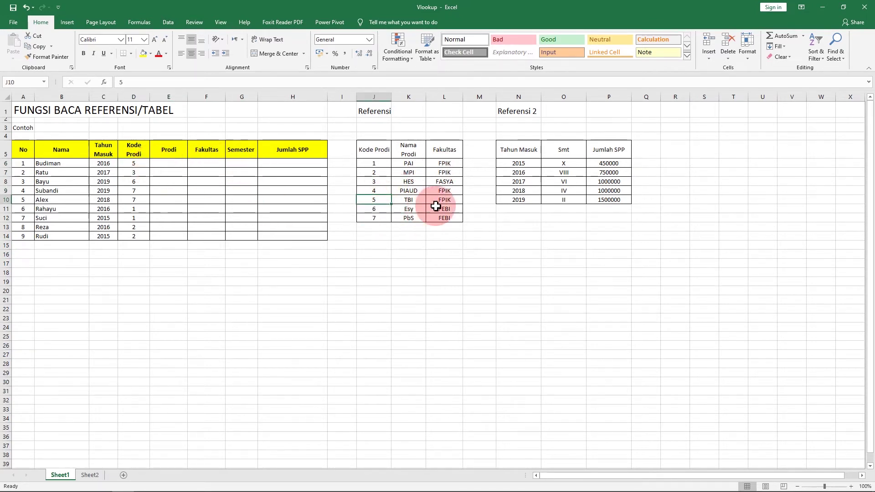
left_click(138, 188)
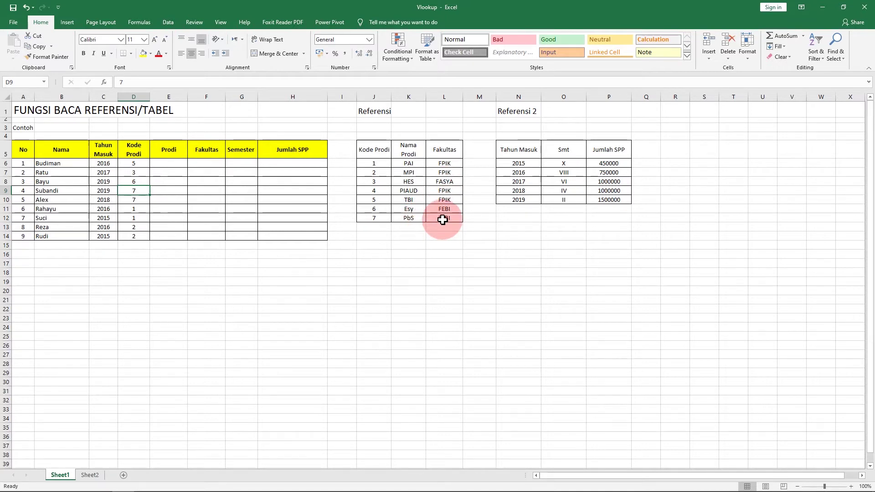
Examine how the Tahun Masuk values match the semesters in Referensi 2, and review the result columns and the Referensi headings.
left_click(237, 164)
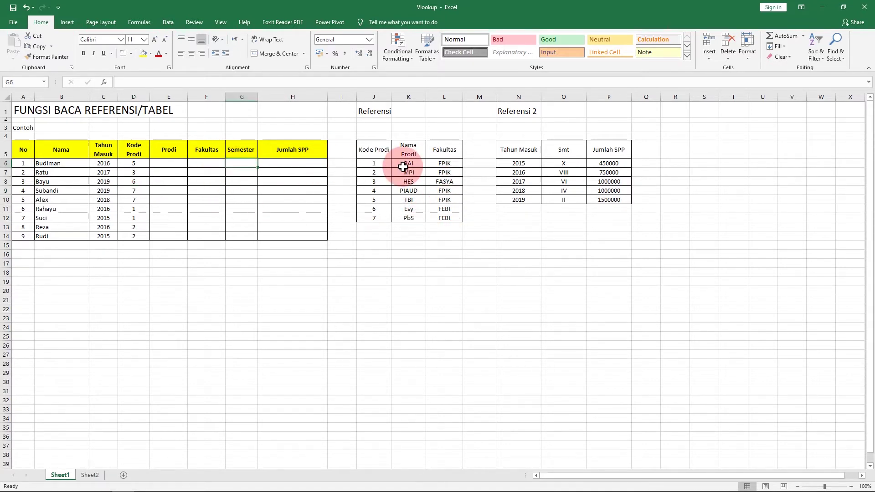
left_click(111, 160)
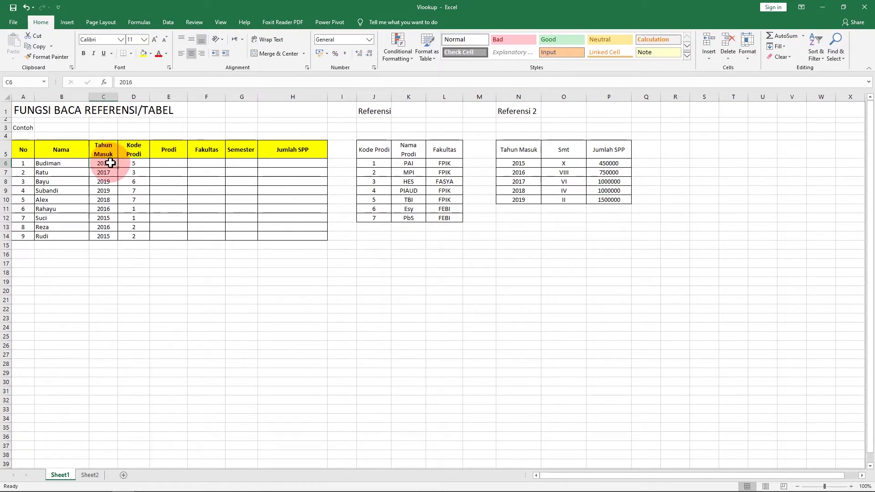
left_click(242, 165)
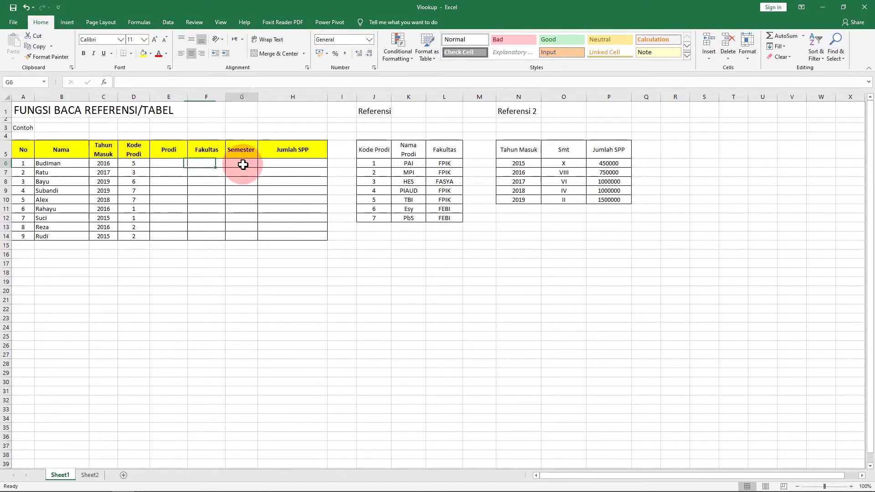
left_click(565, 175)
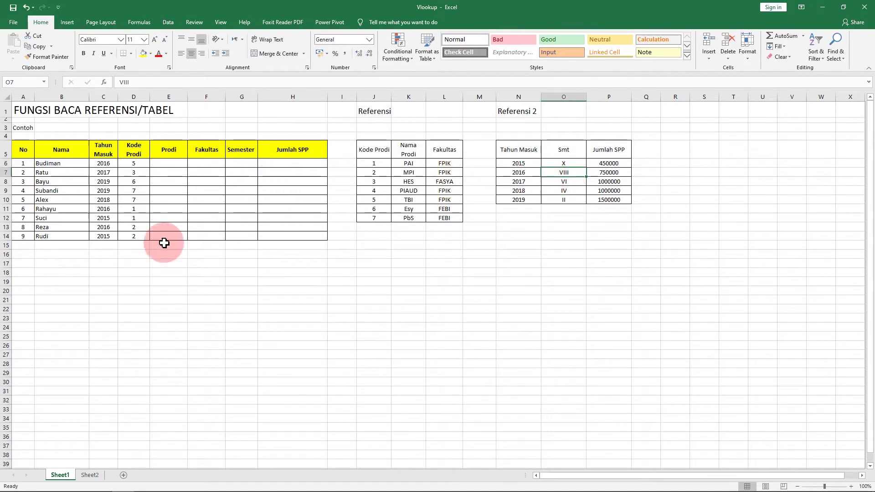
left_click(103, 174)
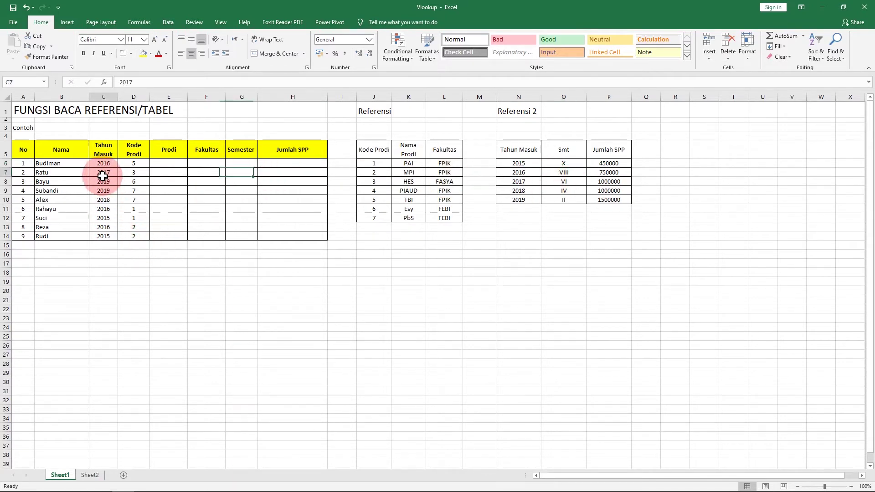
left_click(233, 176)
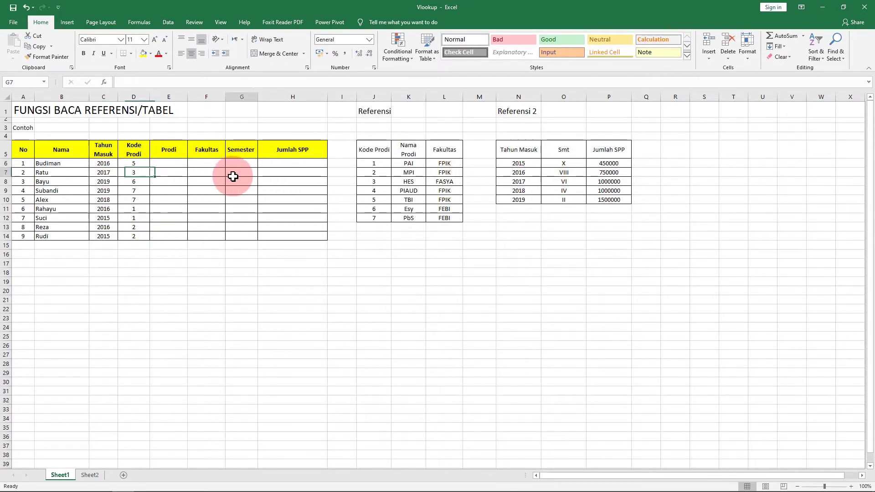
left_click(568, 183)
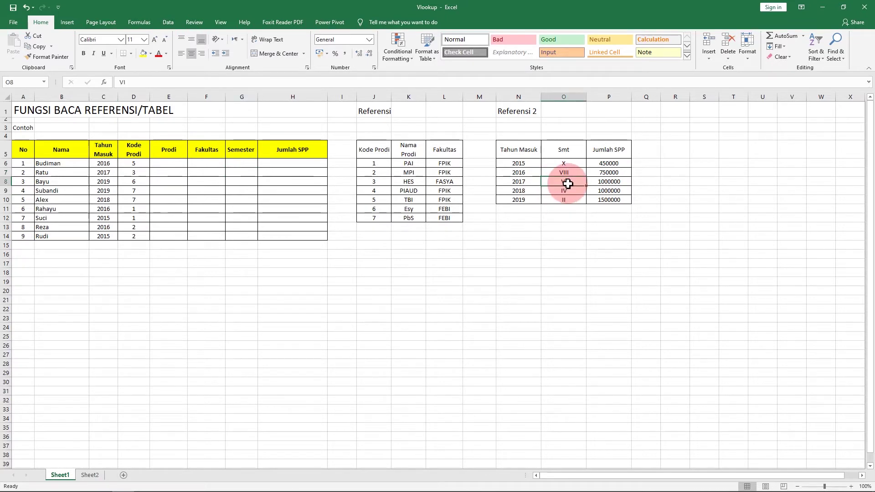
left_click(296, 181)
left_click_drag(160, 164, 293, 231)
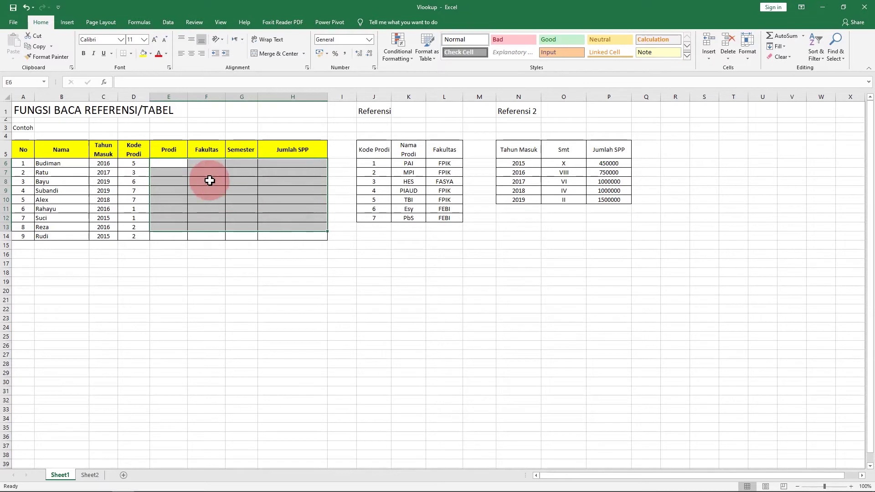
left_click_drag(171, 166, 305, 172)
left_click(177, 164)
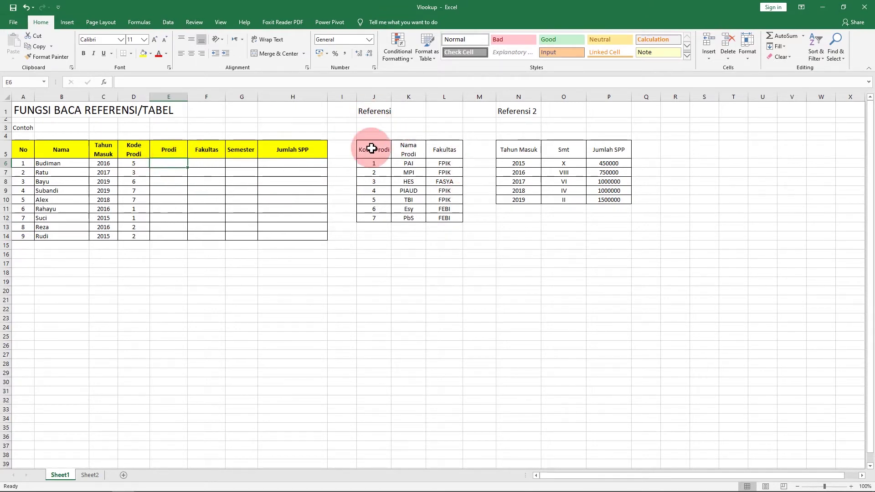
left_click(131, 165)
left_click(380, 150)
left_click(408, 151)
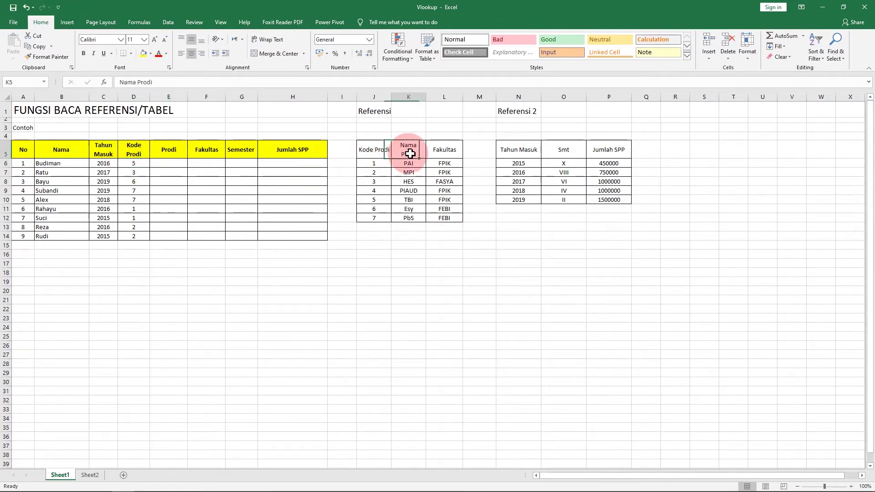
left_click(445, 152)
Start a VLOOKUP formula in the first Prodi cell, E6, with the Kode Prodi in D6 as the lookup value.
left_click(164, 167)
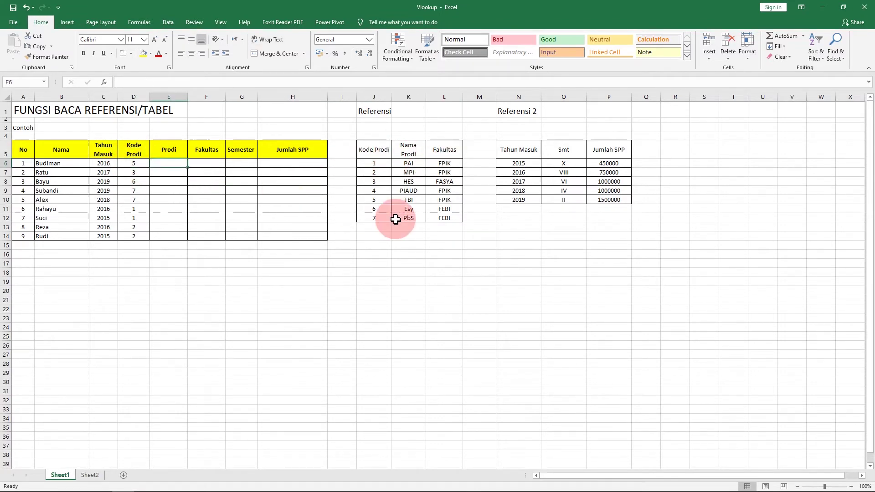
type("=")
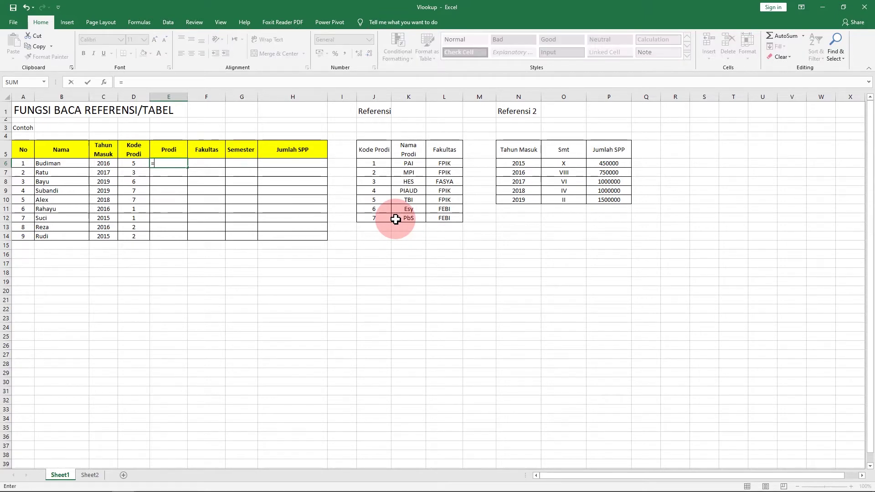
type("vlook")
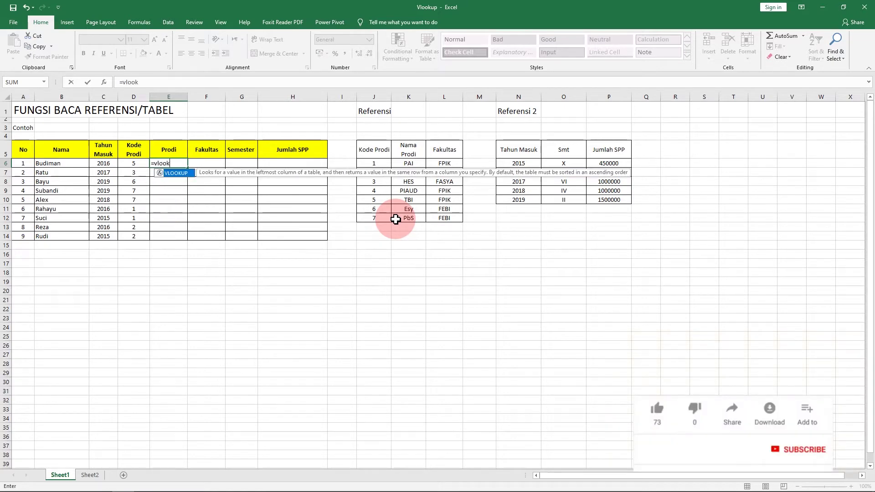
type("up")
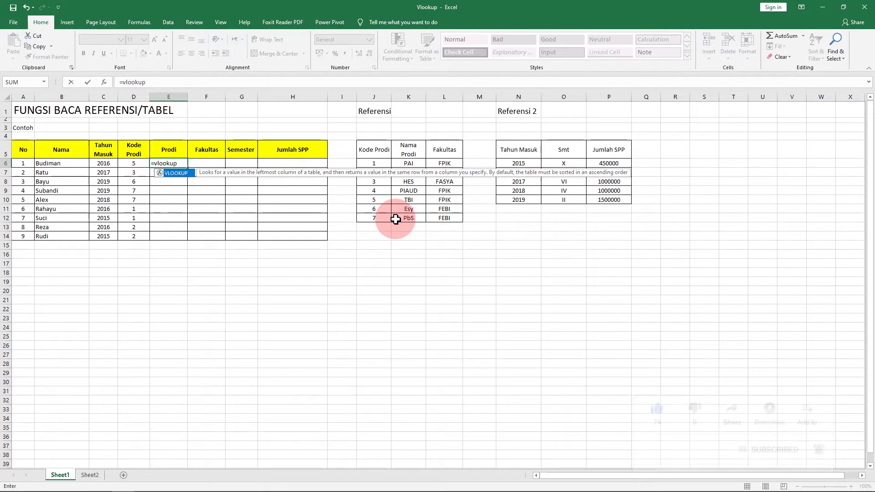
type("(")
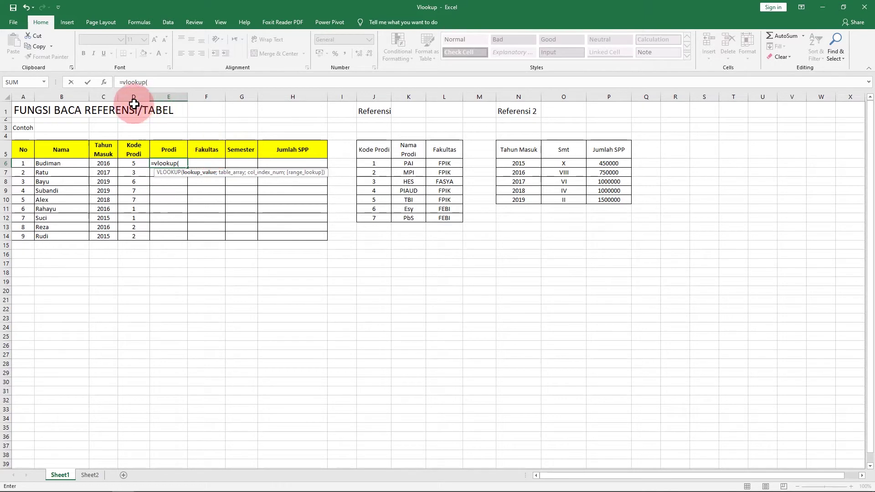
left_click(134, 163)
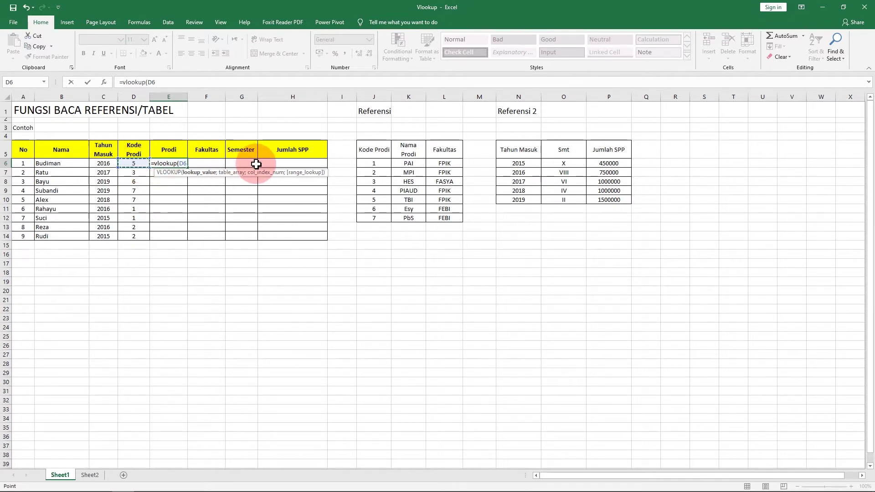
type(";")
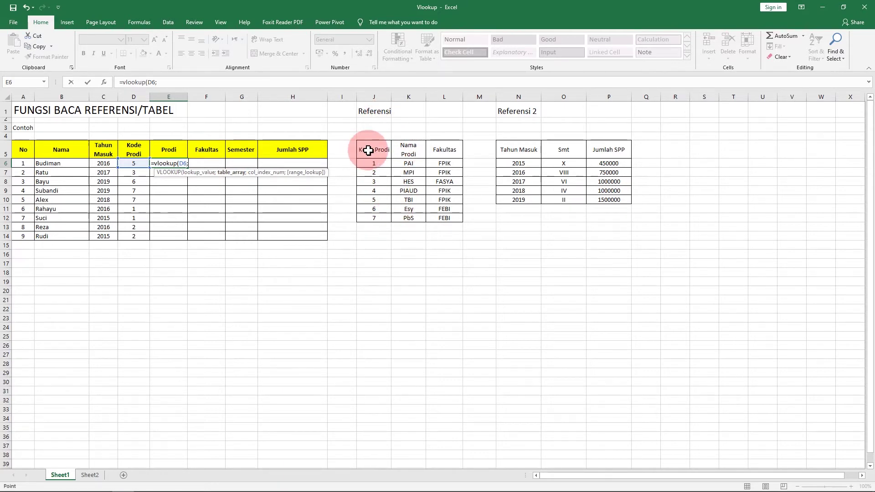
Complete the E6 formula with the absolute table range $J$5:$L$12, column index 2 and FALSE for an exact match.
left_click(368, 150)
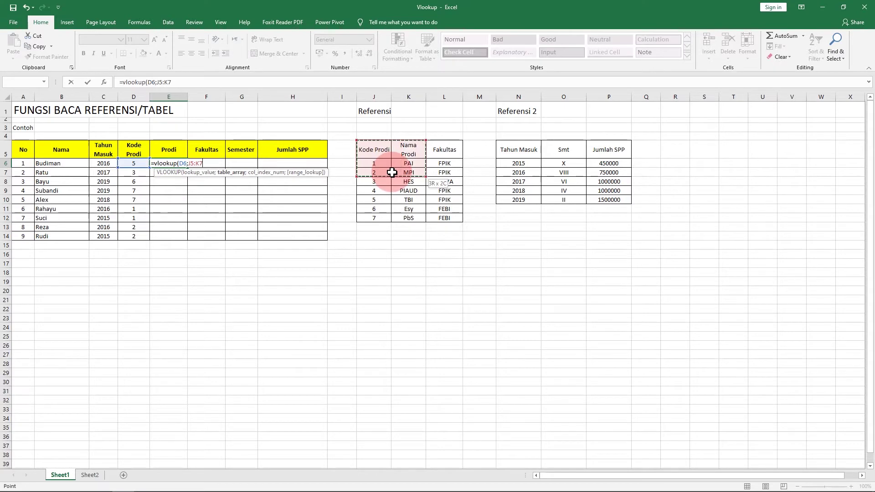
left_click_drag(387, 156, 445, 220)
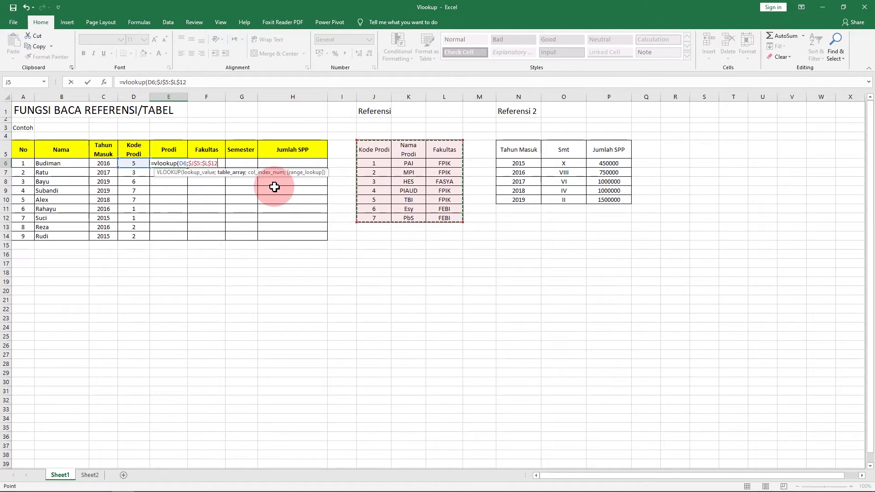
type(";2")
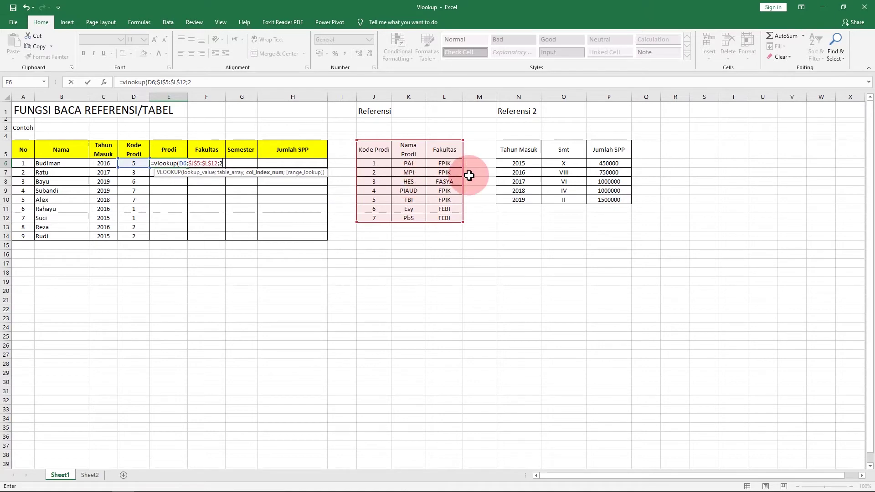
type(";")
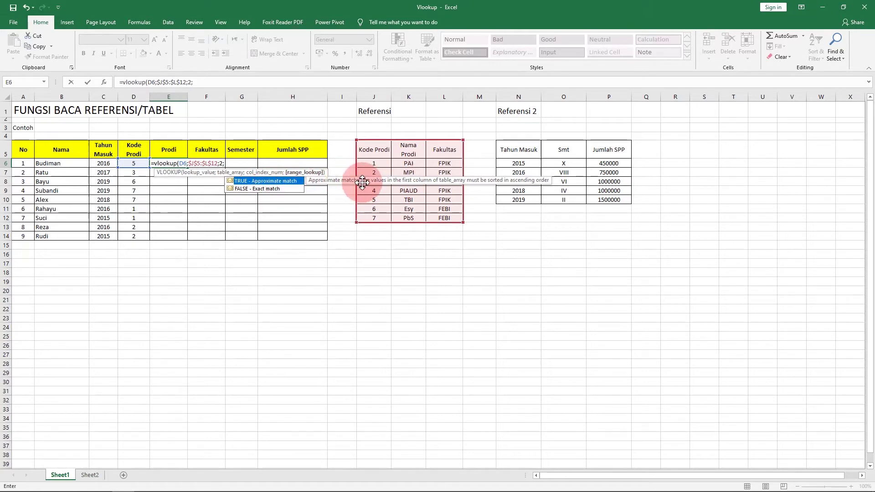
left_click(252, 188)
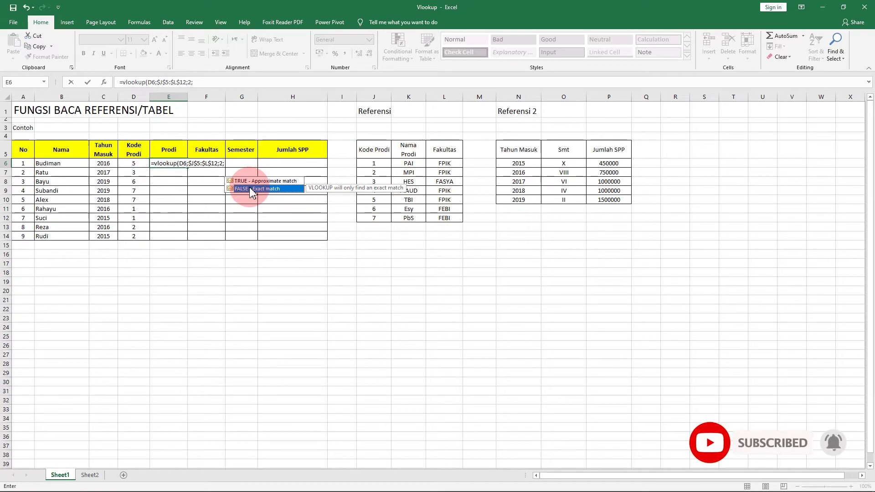
type("false")
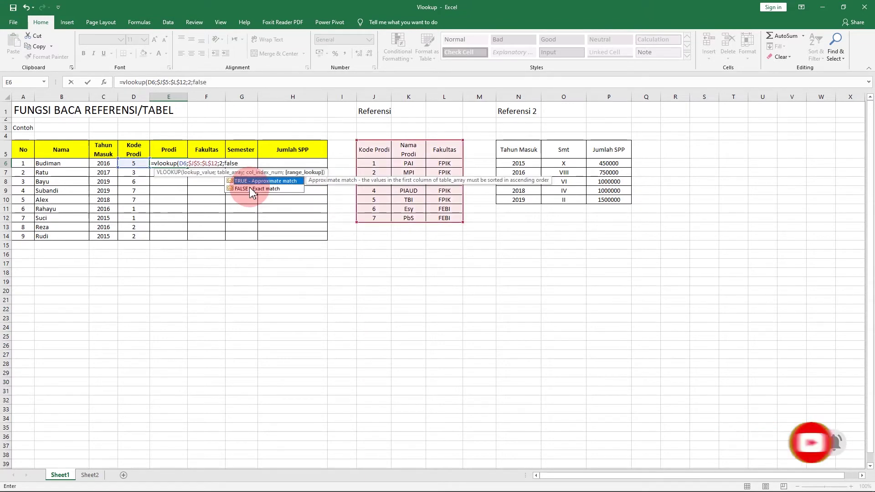
left_click(254, 163)
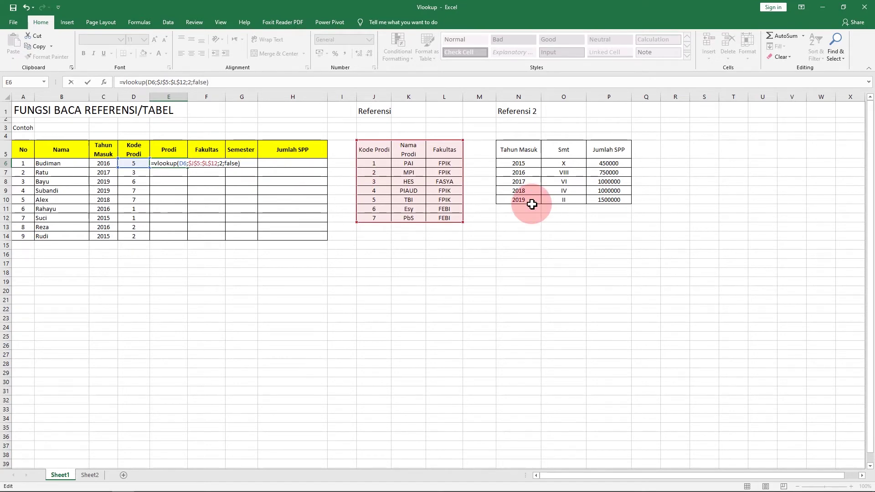
key("Return")
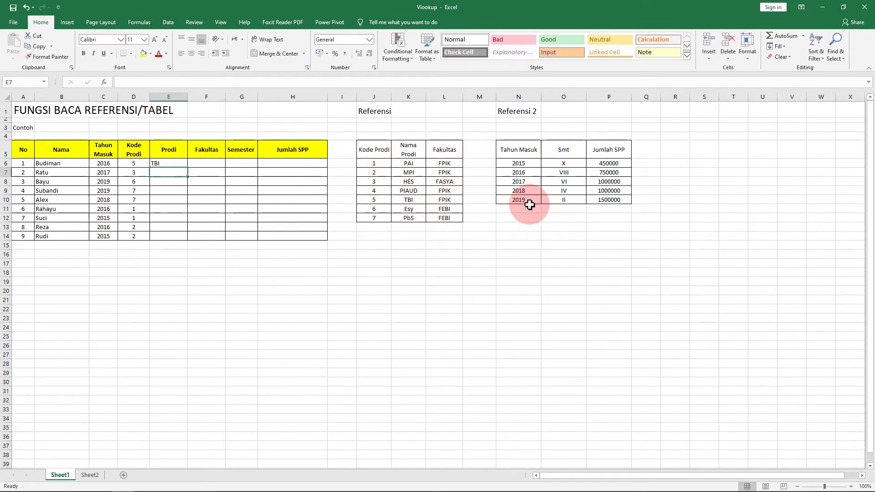
Check the E6 result against the Nama Prodi column in Referensi and review the arguments of its VLOOKUP formula.
left_click(182, 163)
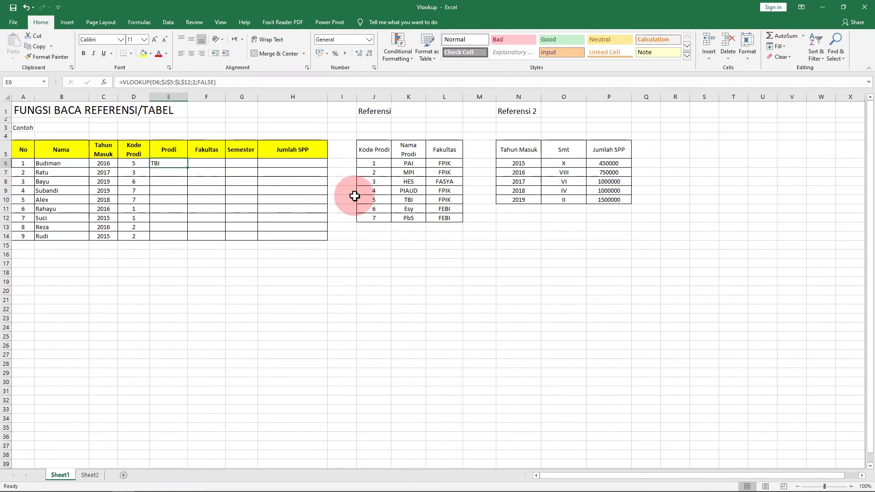
left_click(407, 197)
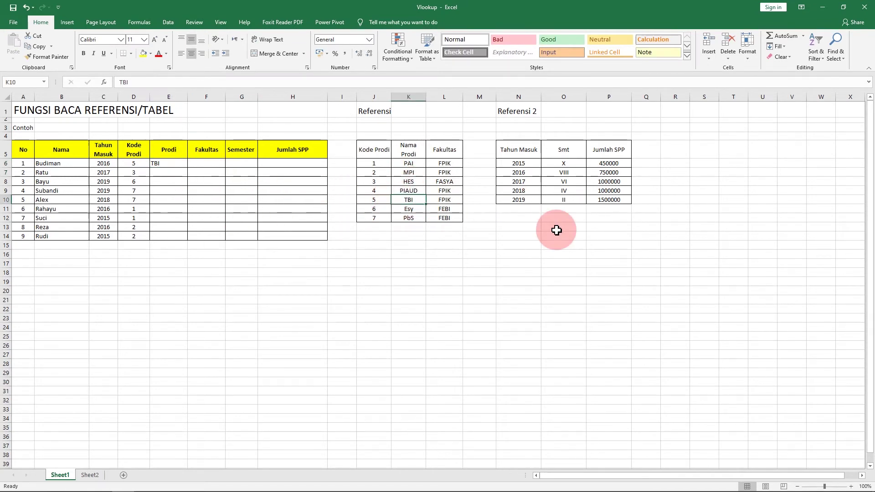
left_click(161, 165)
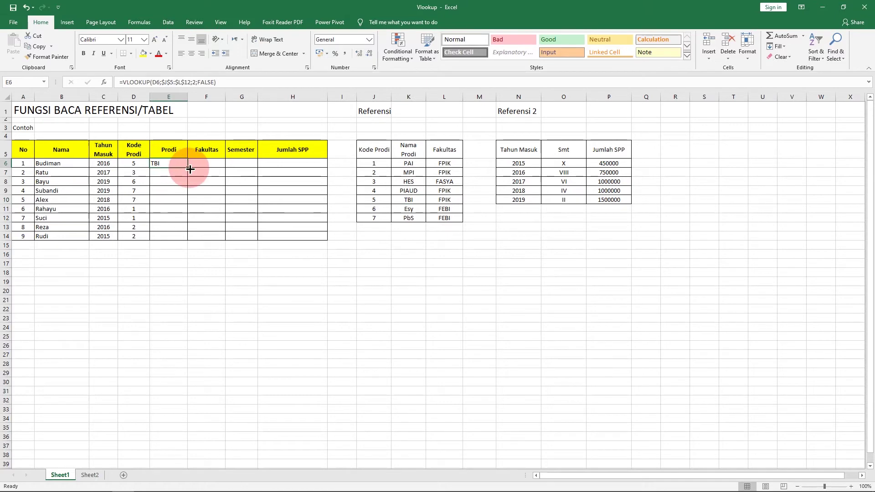
double_click(159, 164)
left_click(189, 165)
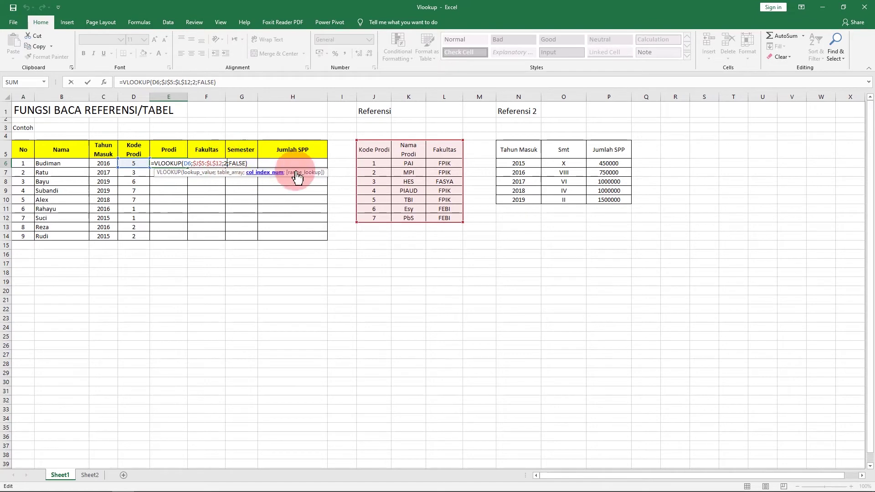
left_click(230, 164)
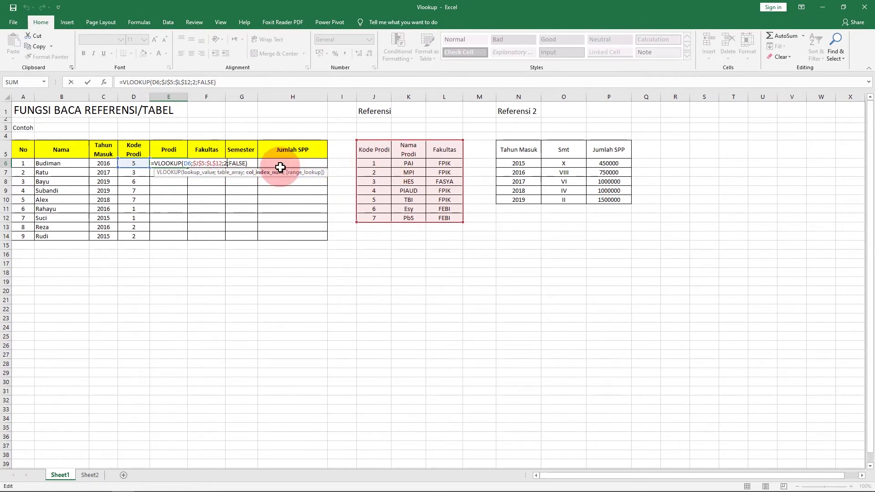
left_click(253, 165)
key("ctrl+Return")
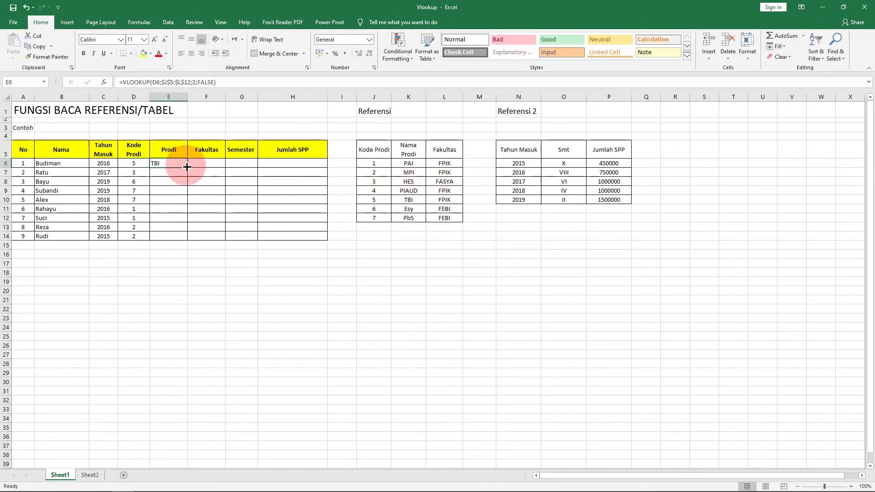
Fill the Prodi formula from E6 down to E14 and center the filled cells.
double_click(187, 168)
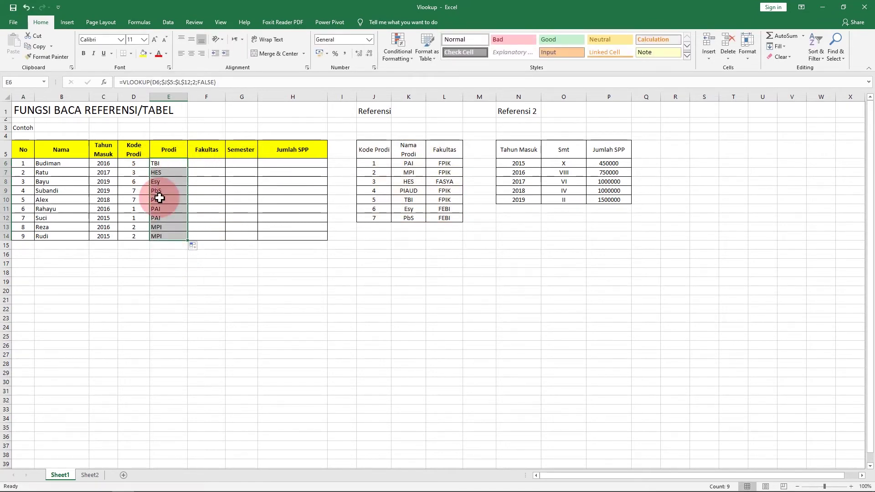
left_click(190, 53)
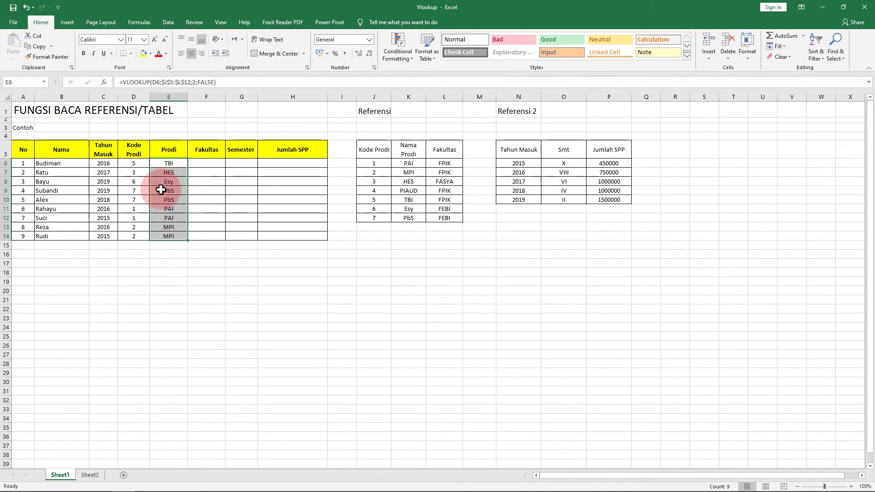
left_click(138, 171)
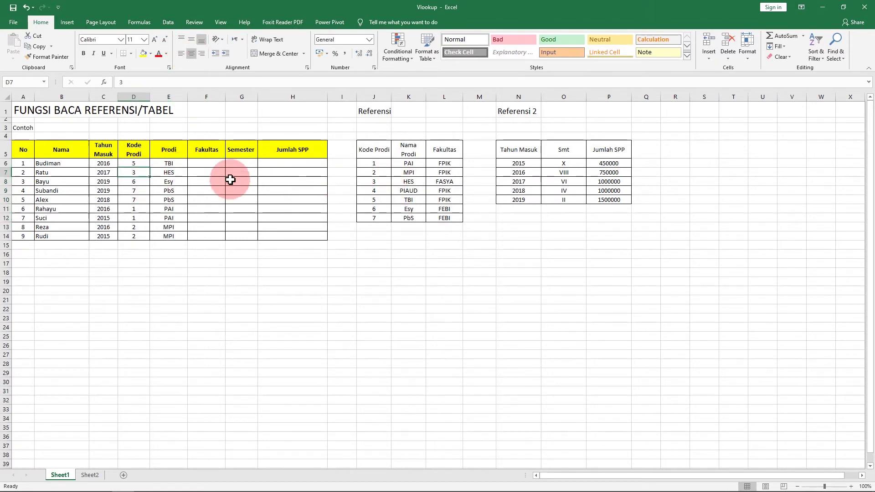
Start a VLOOKUP formula in the first Fakultas cell, F6, with the Kode Prodi in D6 as the lookup value.
left_click(206, 164)
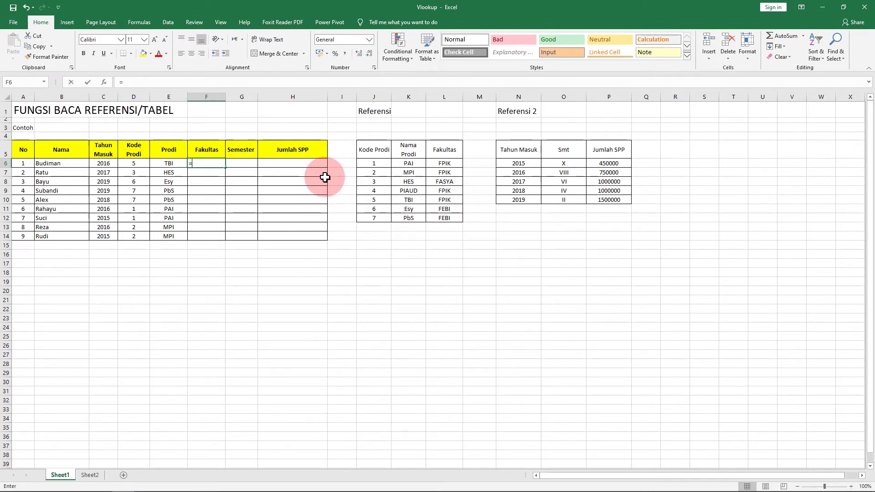
type("=vlookup")
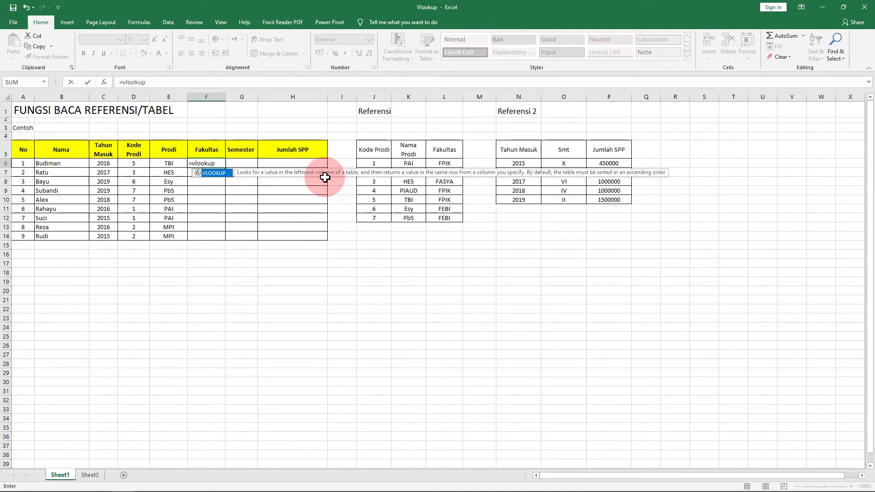
type("(")
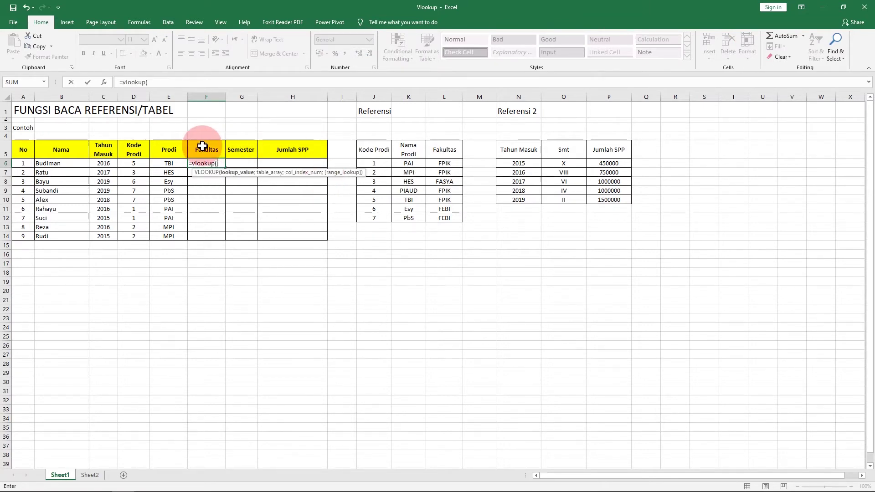
left_click(143, 164)
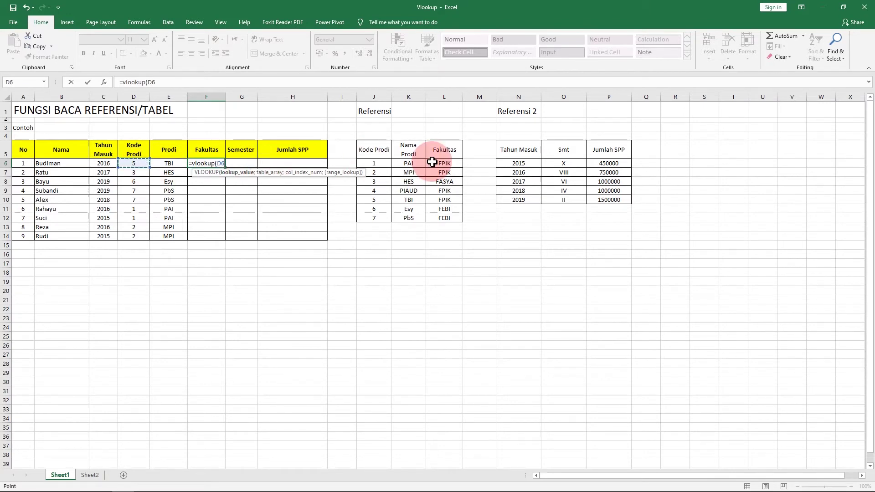
type(";")
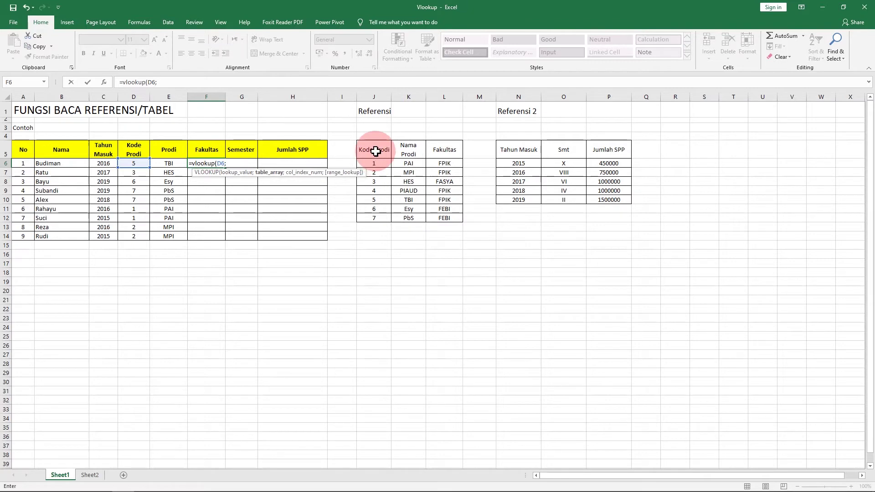
Set the table array of the F6 VLOOKUP formula to the absolute range $J$5:$L$12 in the Referensi table.
left_click_drag(375, 151, 431, 209)
left_click_drag(416, 151, 445, 211)
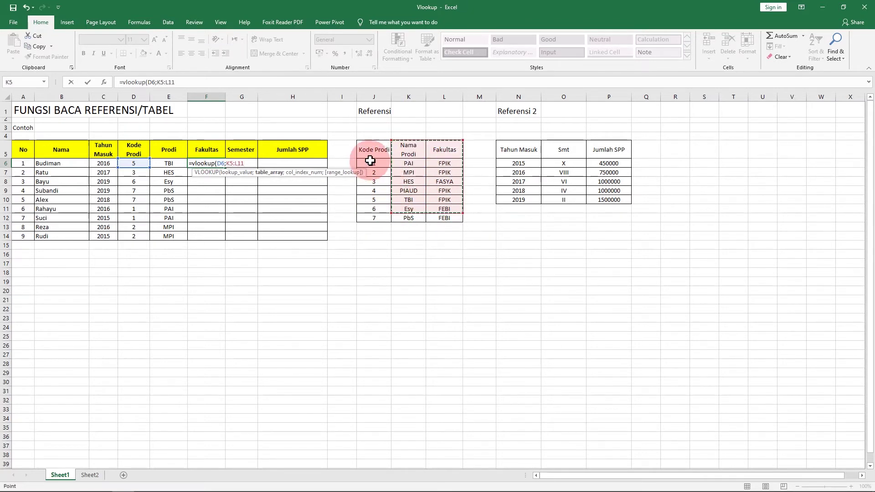
left_click_drag(368, 152, 446, 218)
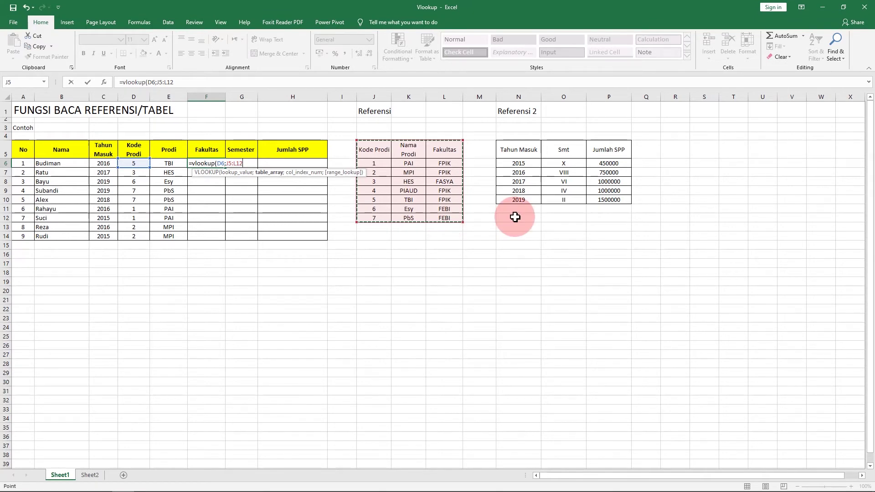
key("F4")
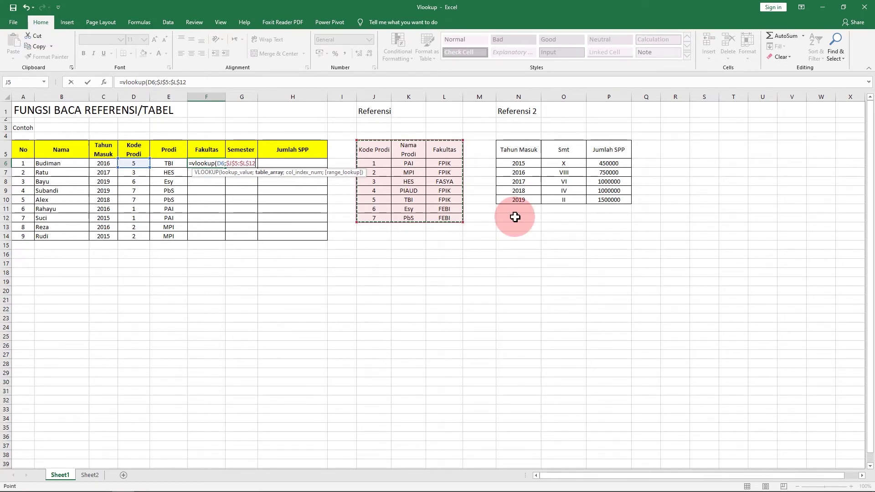
Finish the F6 formula with column index 3 and FALSE for an exact match, and fill it down to F14.
type(";3")
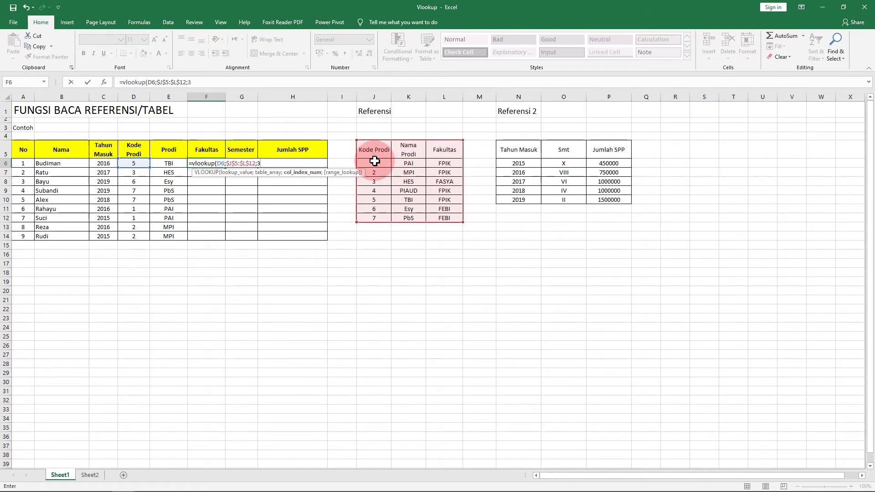
type(";")
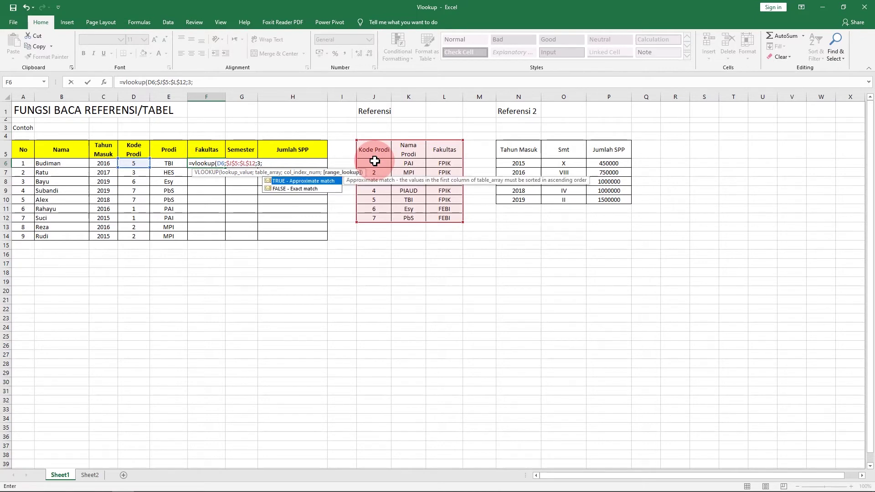
type("false")
type(")")
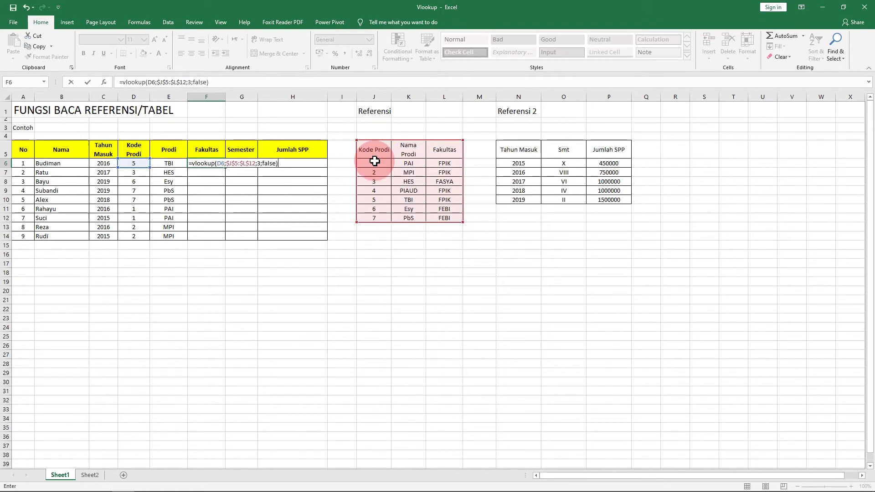
key("Return")
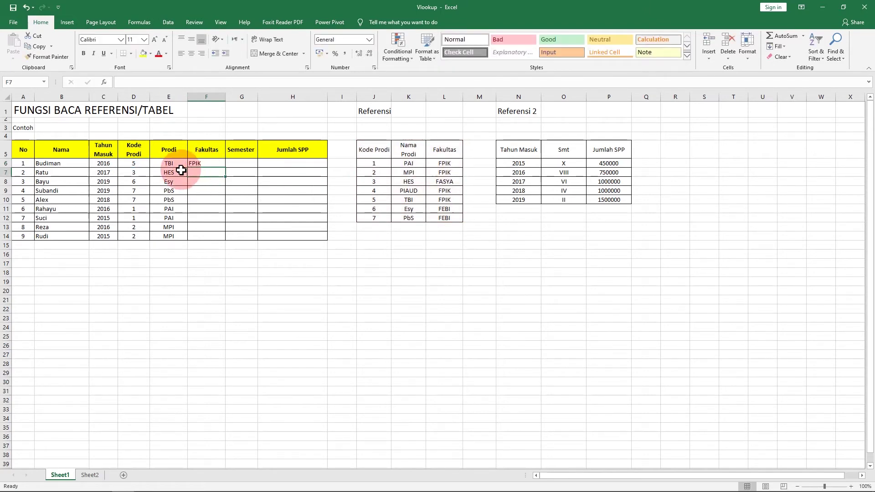
left_click(196, 165)
left_click_drag(226, 171, 222, 240)
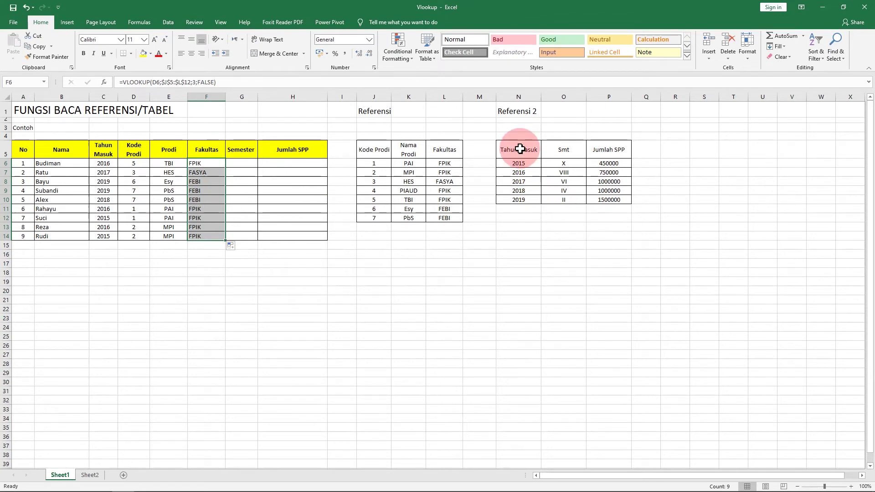
Enter the row labels Tahun Masuk, Smt and Jumlah SPP in cells R5 to R7 beside the Referensi 2 table.
left_click_drag(524, 147, 617, 197)
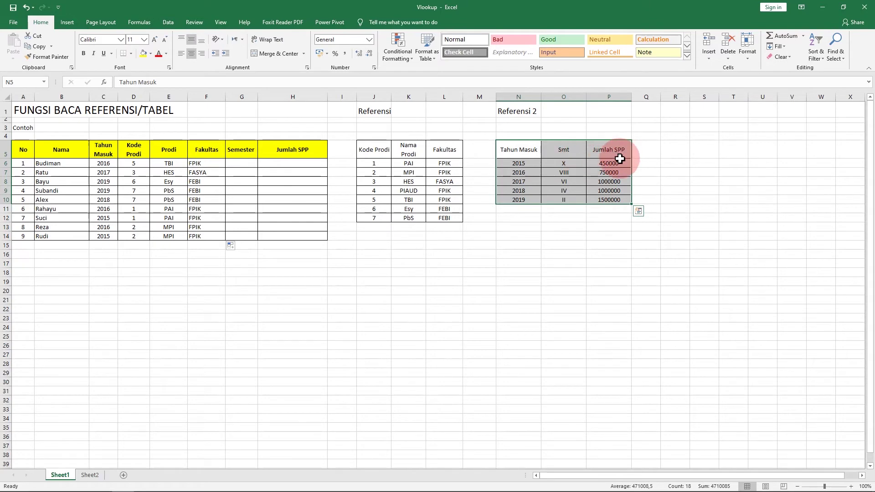
left_click(670, 156)
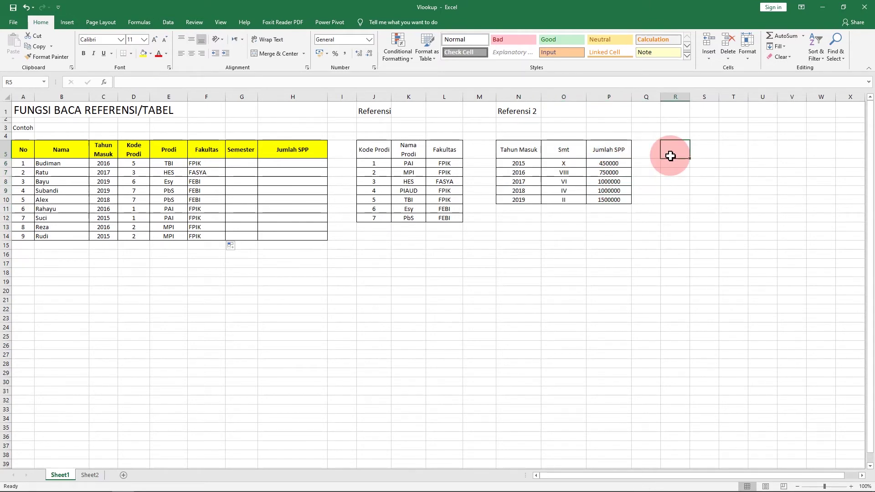
type("Tahun Masuk")
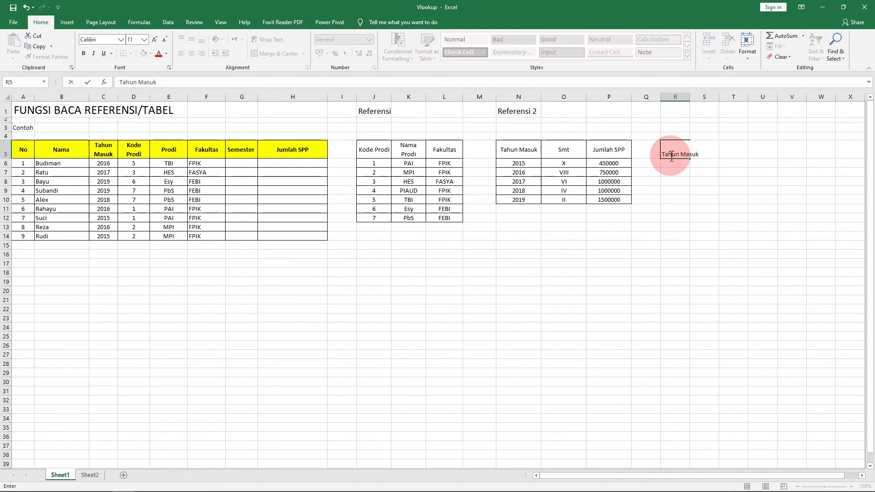
key("Return")
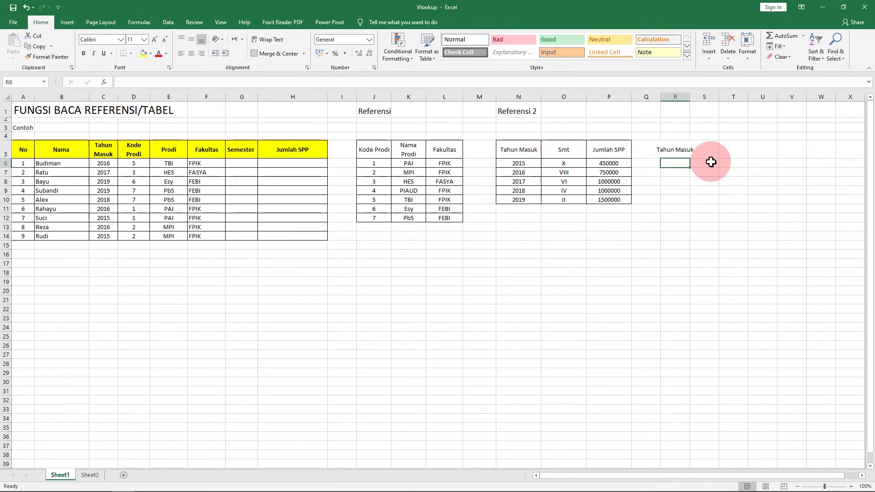
type("Smt")
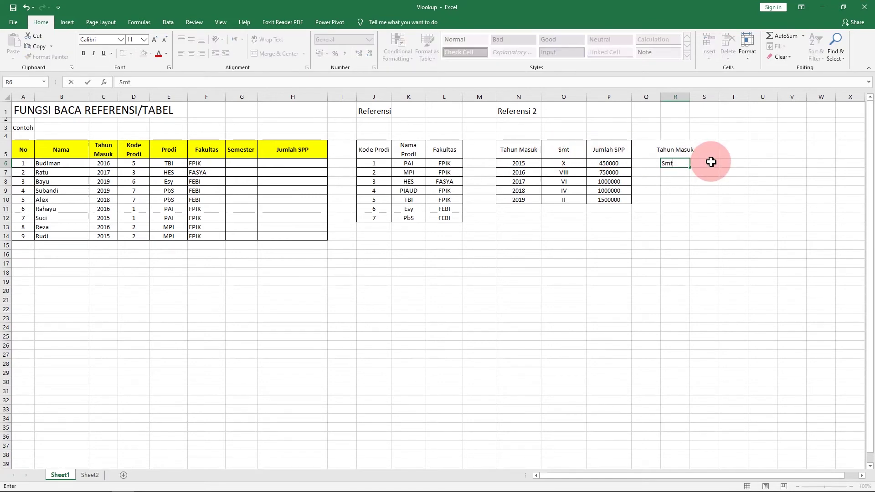
key("Return")
type("Jm")
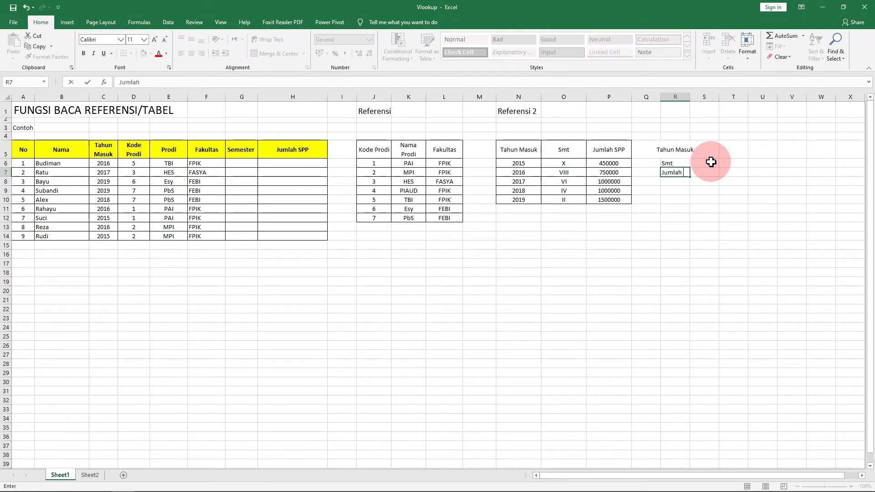
key("Return")
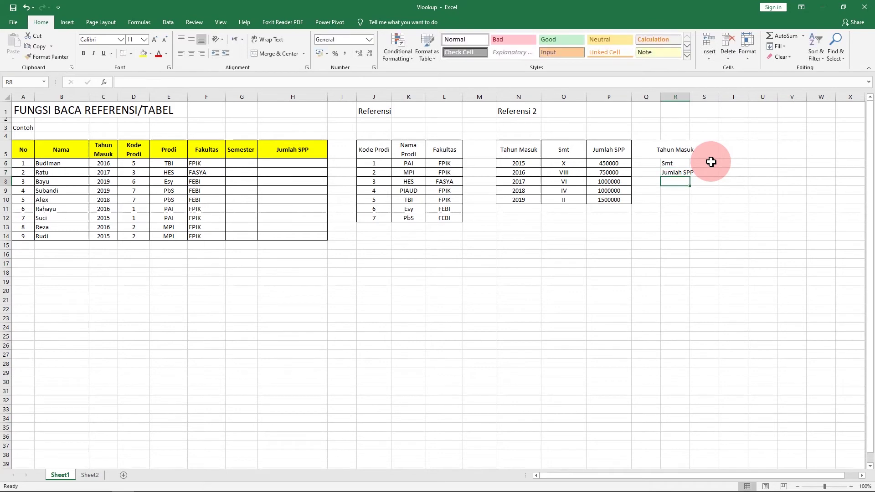
Clear the contents of the range R5:W7, including the three row labels.
left_click(670, 151)
left_click_drag(684, 163, 833, 172)
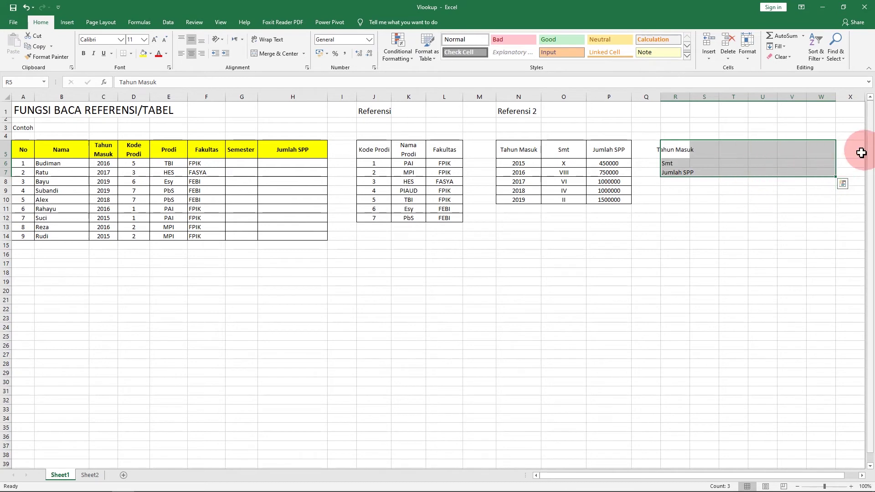
key("Delete")
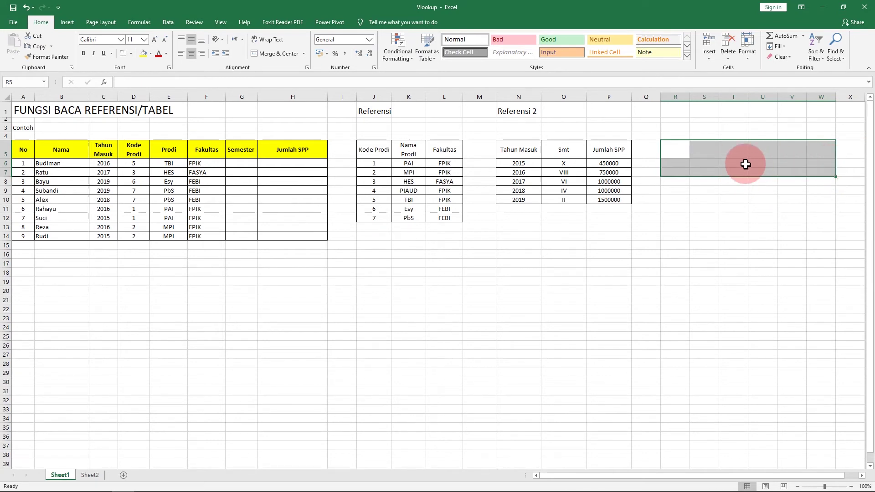
left_click_drag(519, 147, 605, 204)
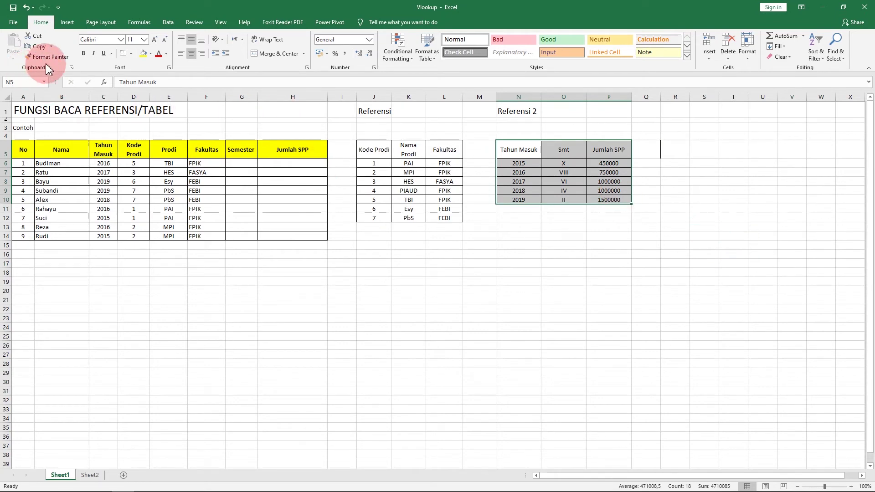
key("ctrl+c")
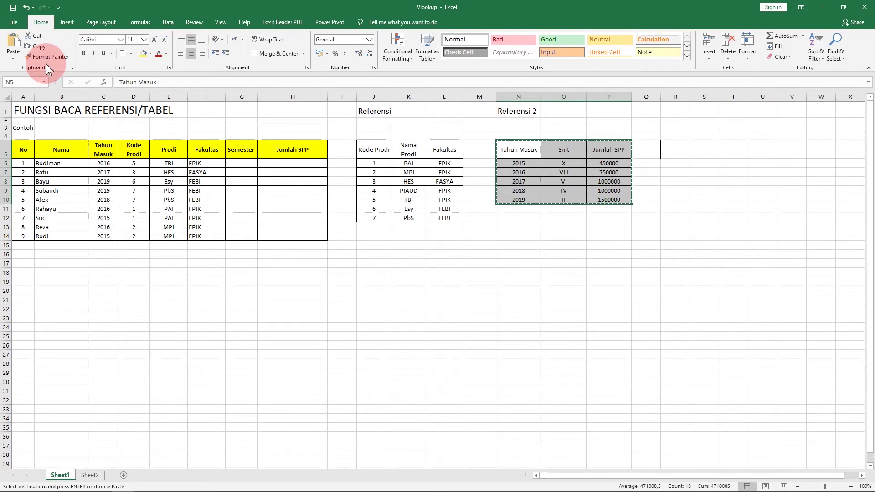
left_click(669, 149)
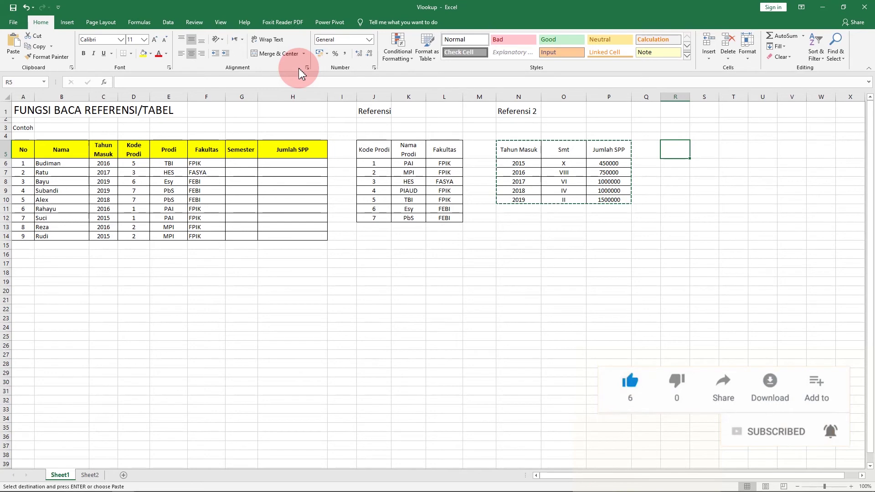
left_click(14, 57)
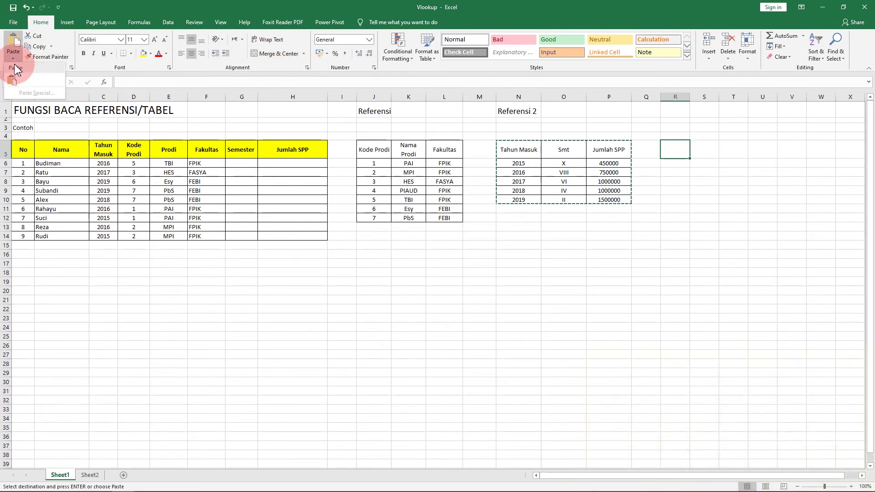
left_click(721, 221)
left_click(707, 182)
left_click(675, 154)
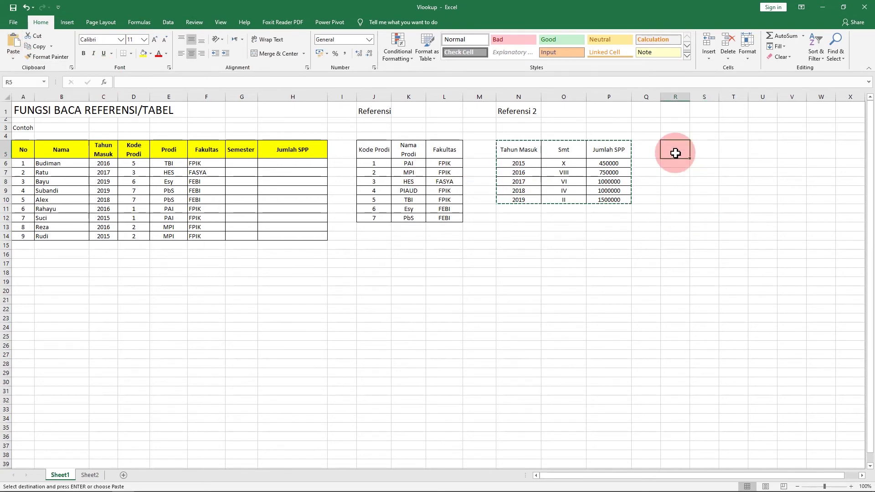
key("Escape")
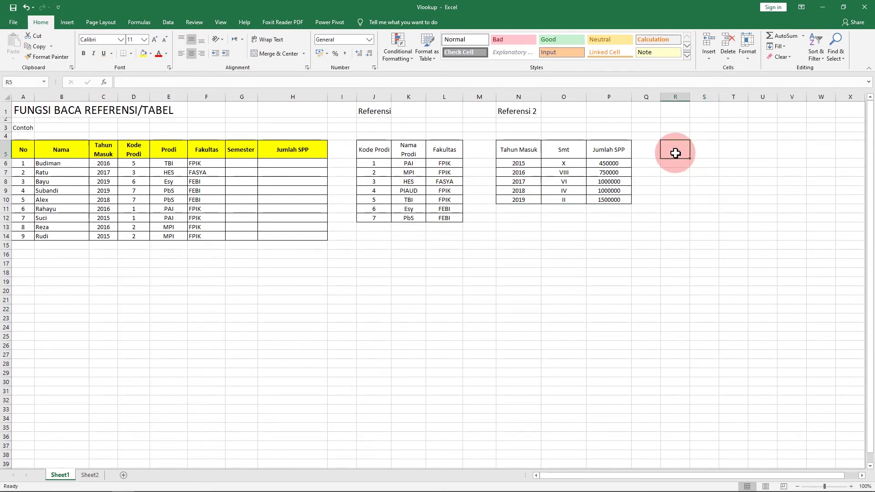
Copy the Referensi 2 table, N5:P10, including its header row.
left_click_drag(537, 150, 622, 204)
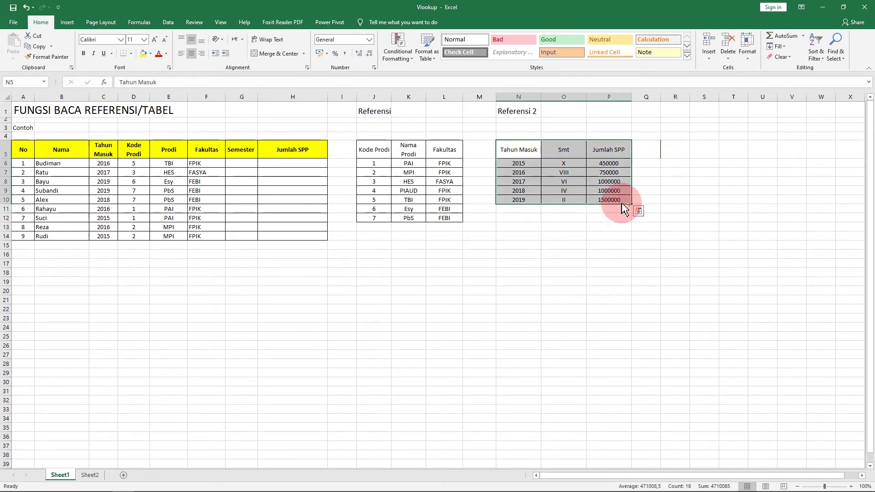
key("ctrl+c")
Try to paste the copied Referensi 2 table over its own range using Paste Special with Transpose.
left_click(14, 61)
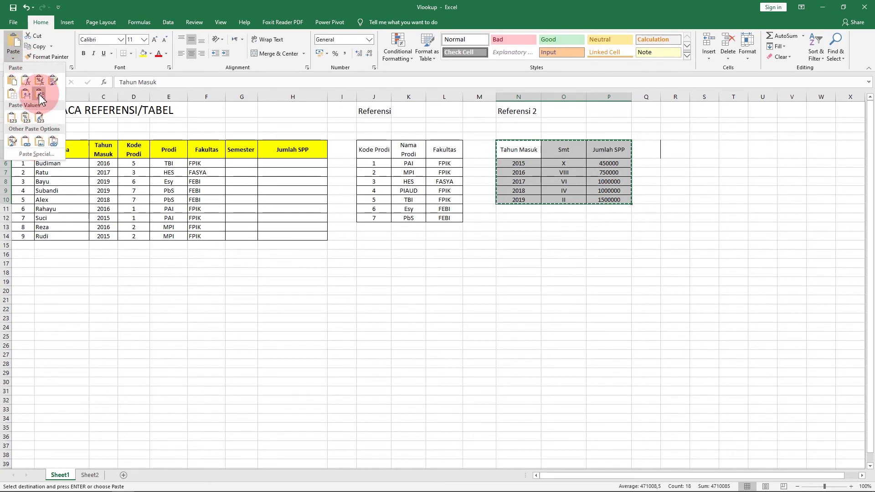
left_click(34, 155)
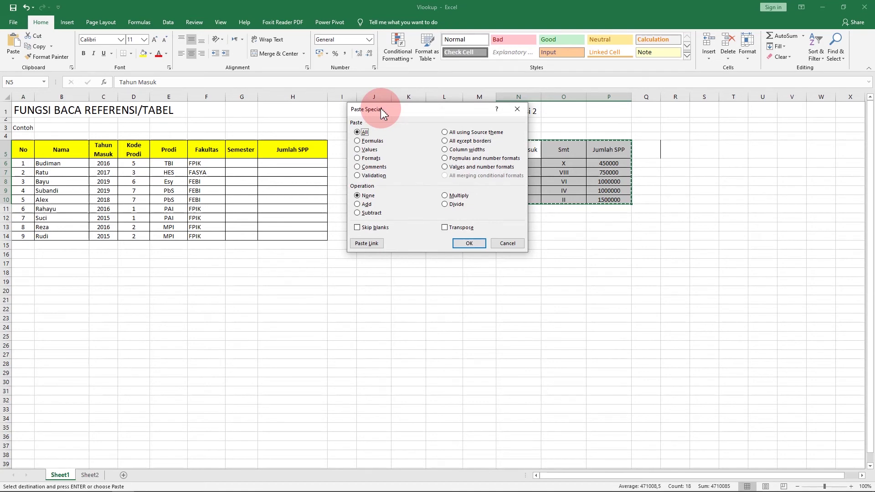
left_click(452, 226)
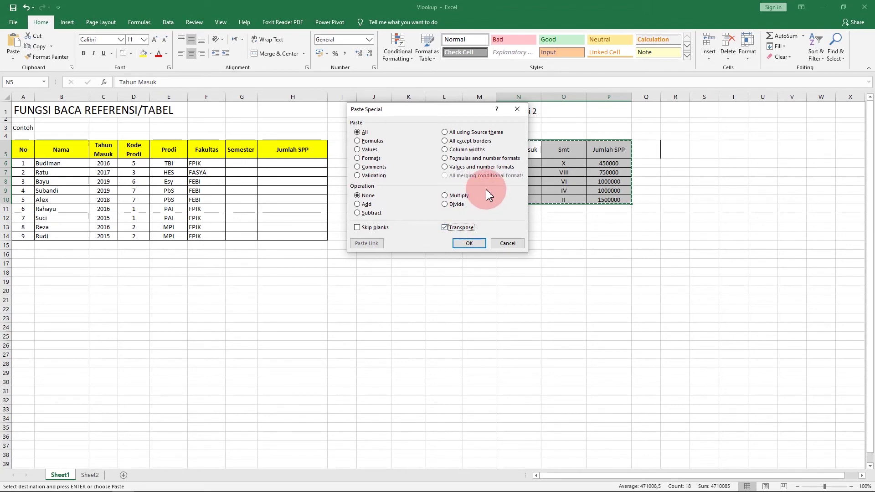
left_click_drag(471, 110, 406, 113)
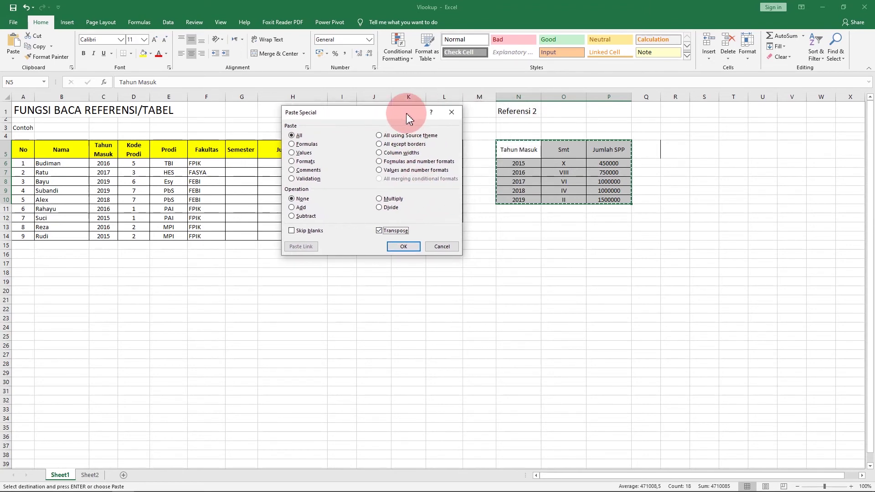
left_click(404, 247)
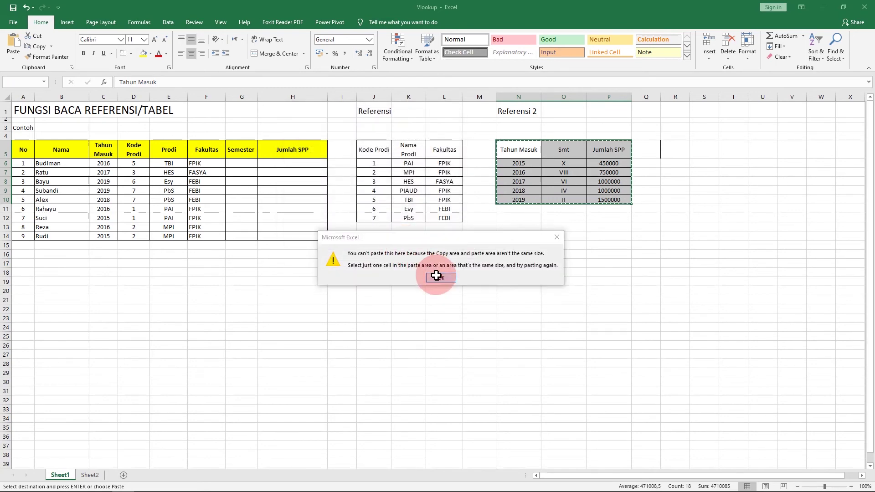
left_click(436, 276)
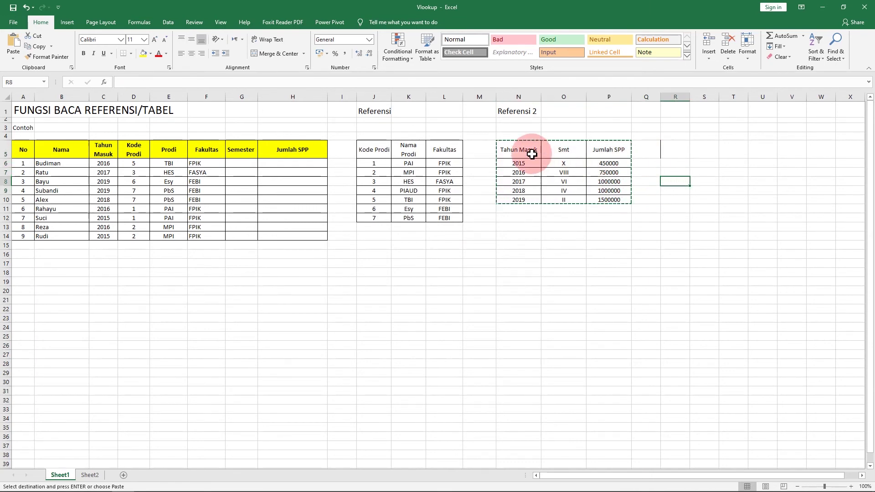
Paste the copied Referensi 2 table below the original at N13 using Paste Special with Transpose.
left_click_drag(527, 149, 611, 199)
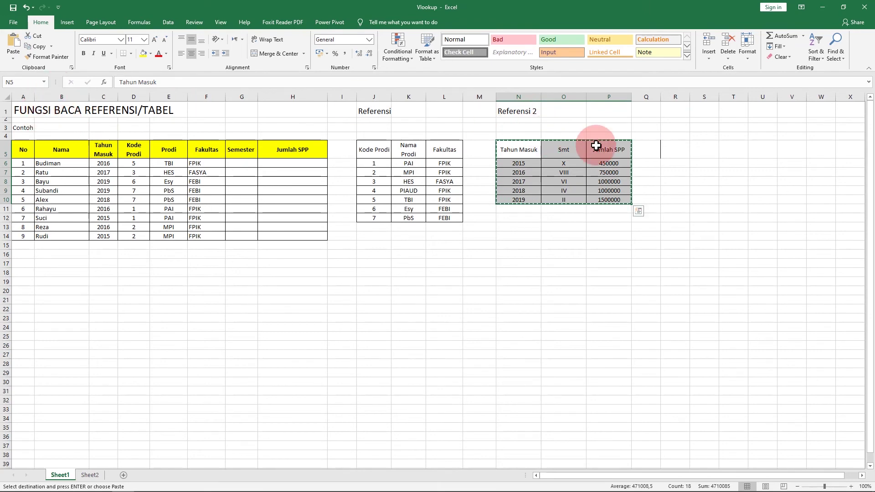
left_click(522, 227)
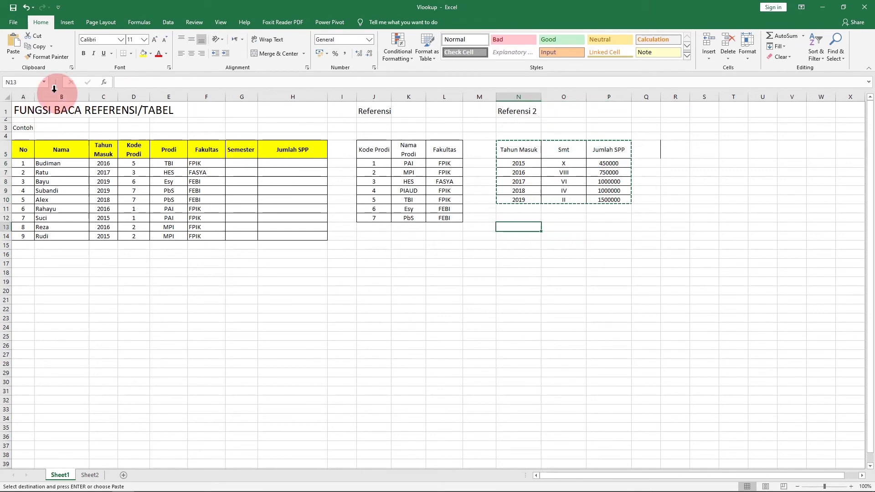
left_click(12, 61)
left_click(39, 156)
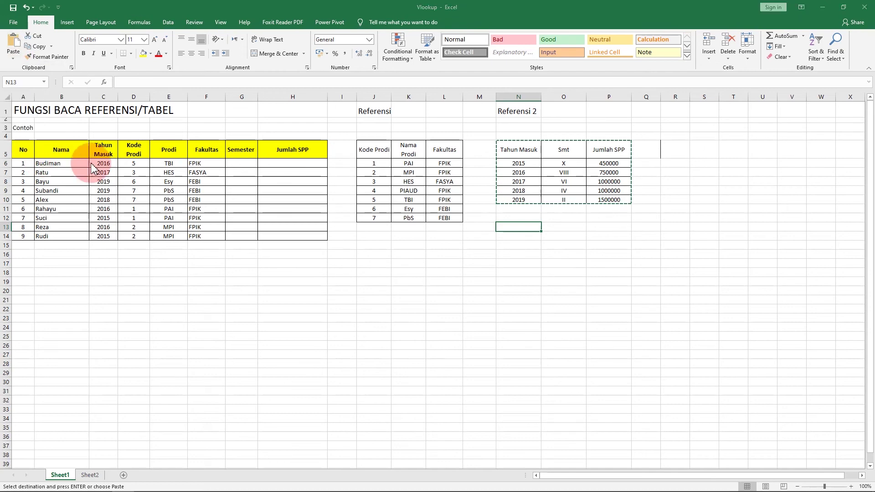
left_click(383, 229)
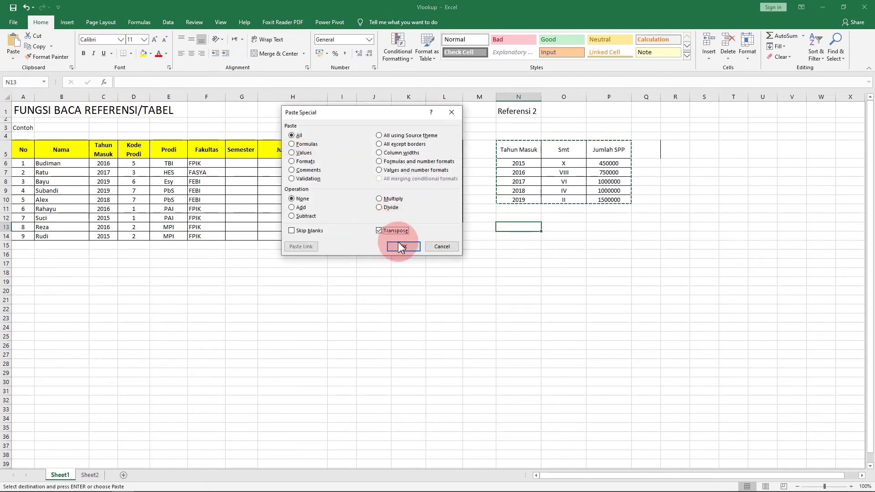
left_click(404, 246)
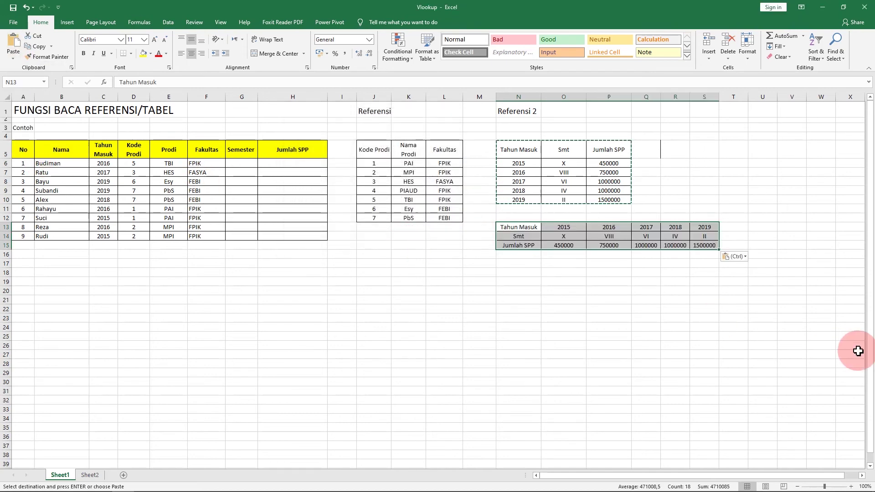
left_click(803, 336)
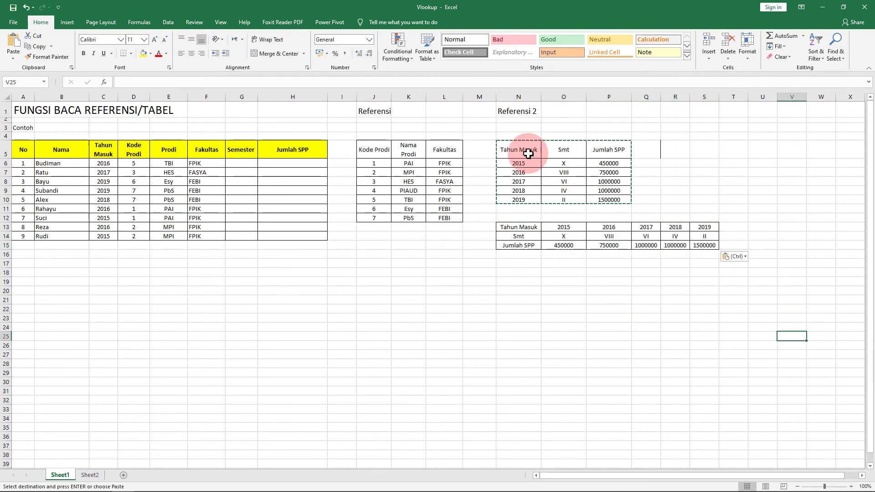
left_click_drag(525, 152, 606, 154)
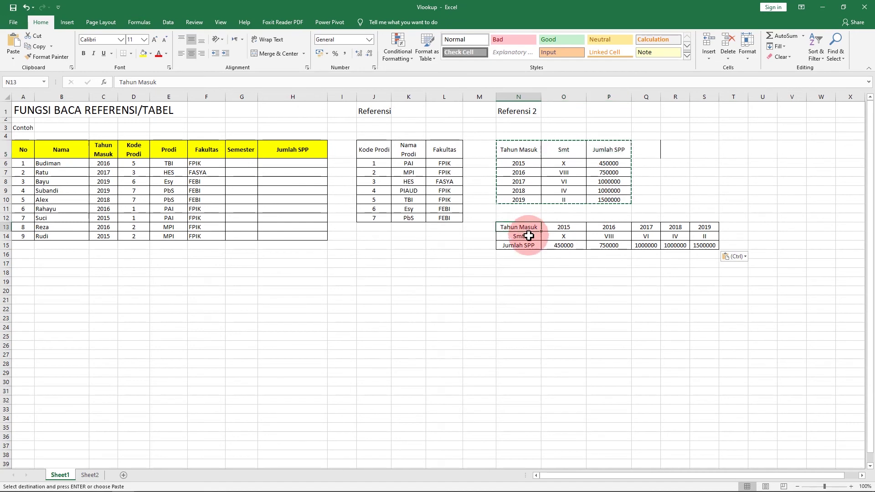
left_click(529, 237)
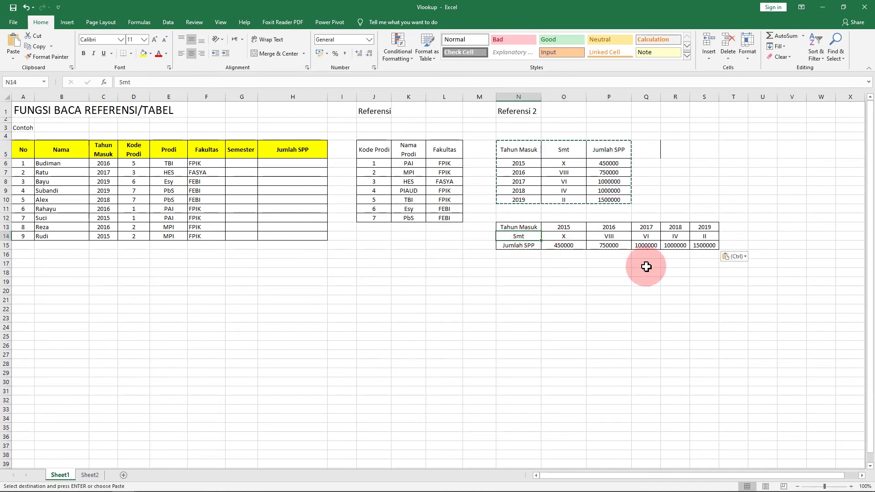
left_click(645, 264)
Start an HLOOKUP formula in the first Semester cell, G6.
left_click(239, 163)
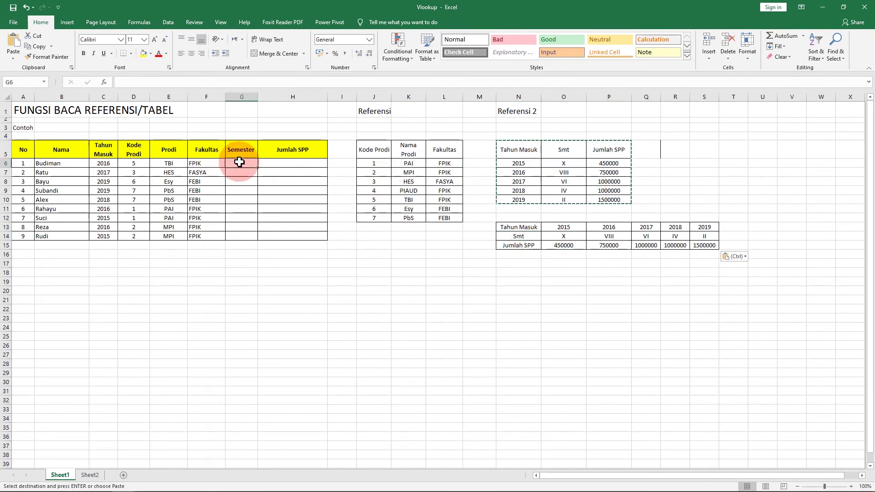
type("=")
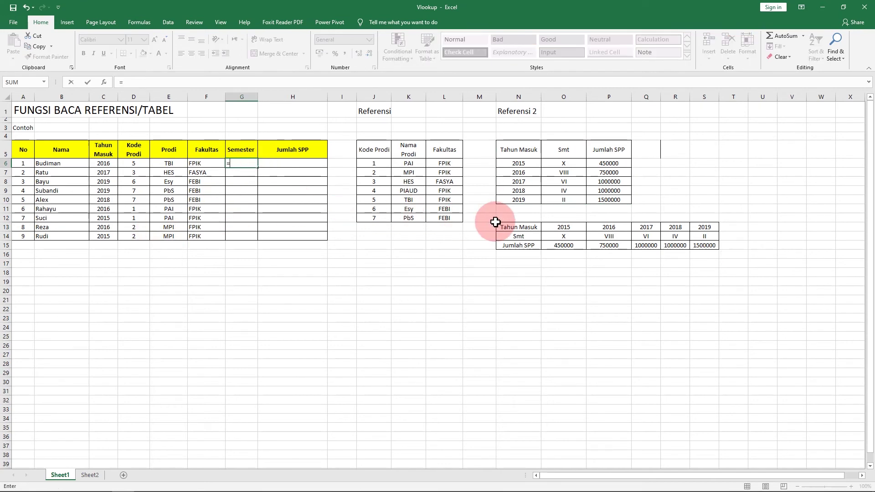
type("hlookup")
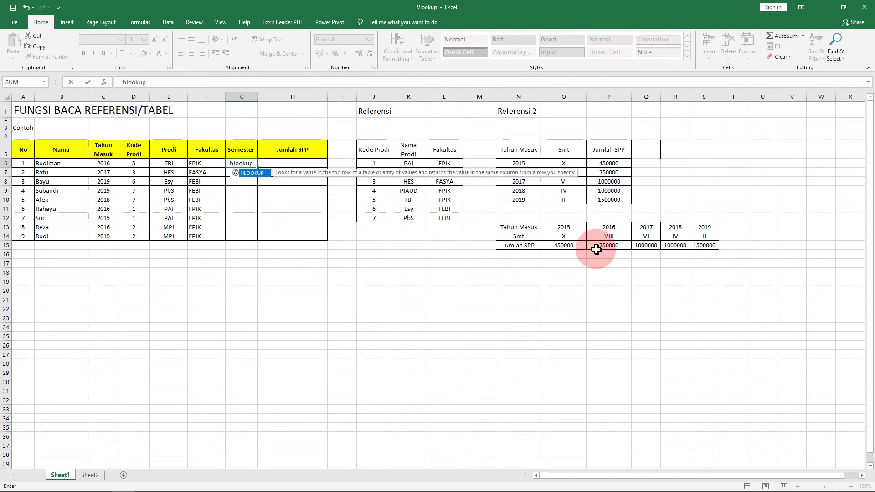
type("(")
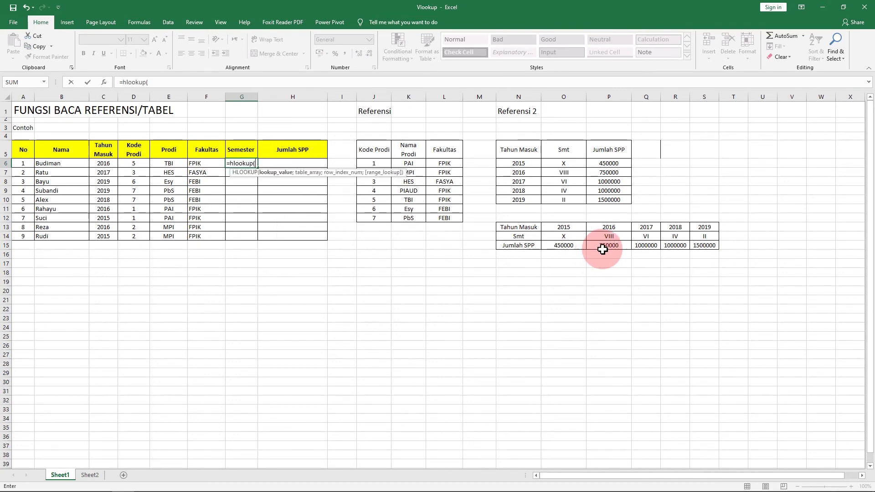
left_click_drag(518, 229, 696, 248)
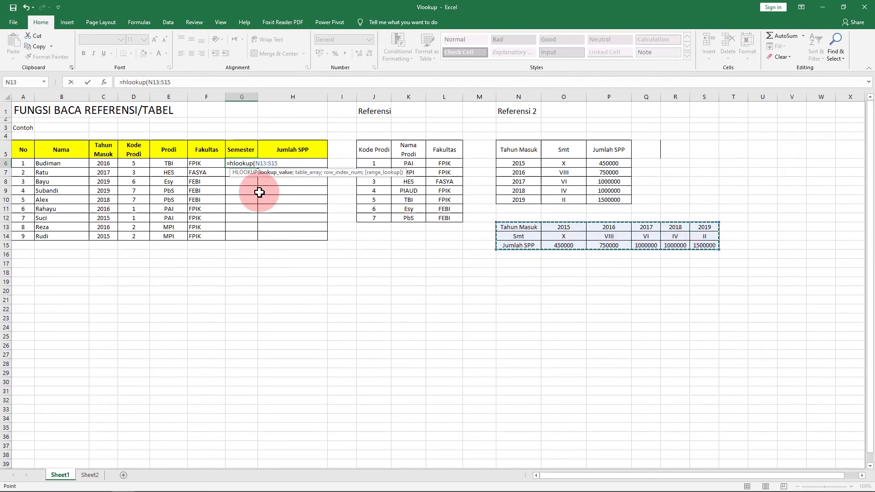
key("BackSpace")
key("BackSpace")
key("BackSpace")
key("BackSpace")
key("BackSpace")
key("BackSpace")
key("BackSpace")
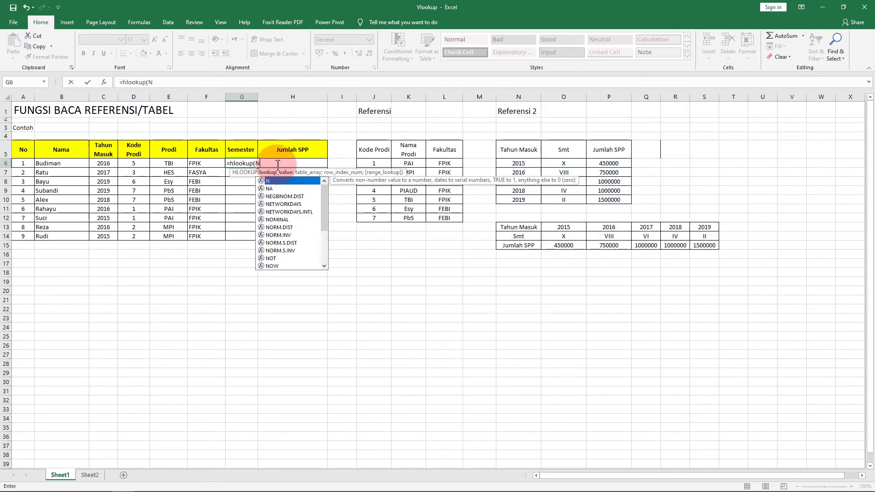
Give the G6 HLOOKUP the lookup value C6 and the absolute table range $N$13:$S$15.
left_click(98, 163)
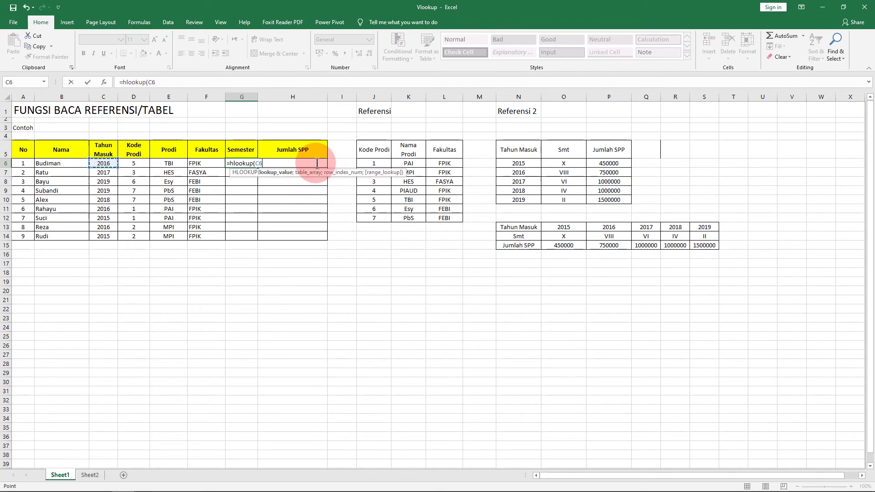
type(";")
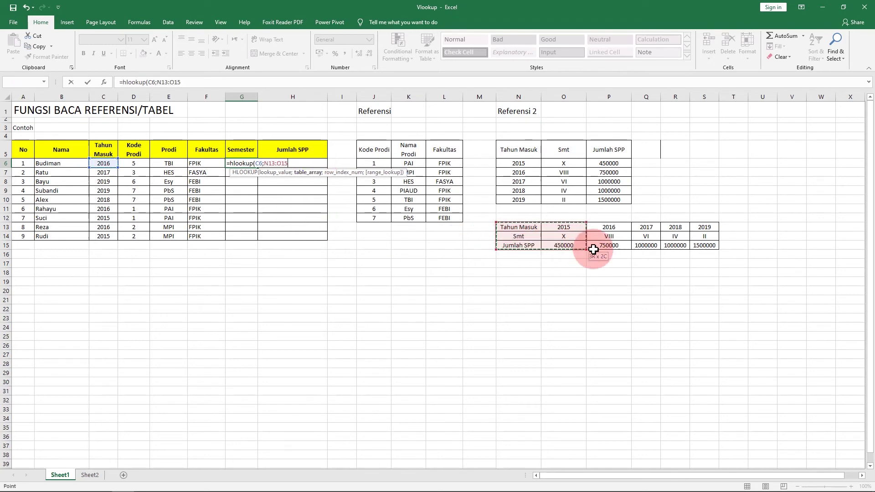
left_click_drag(593, 249, 703, 246)
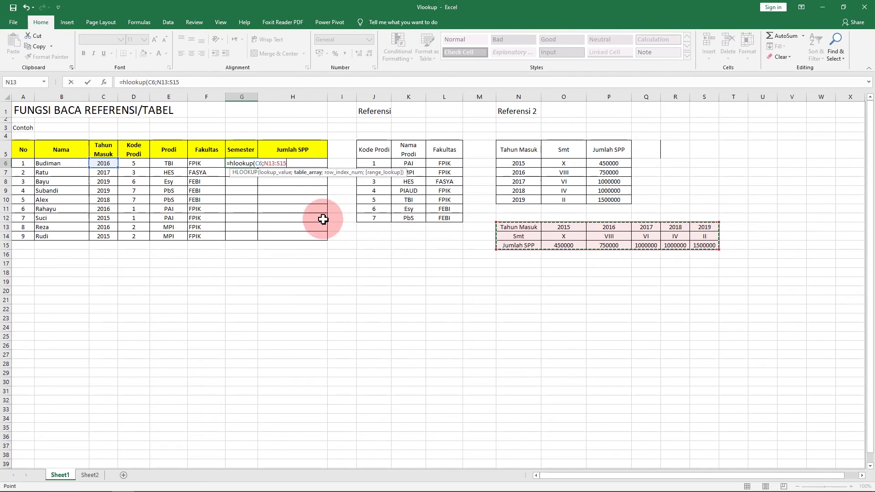
left_click_drag(513, 146, 611, 200)
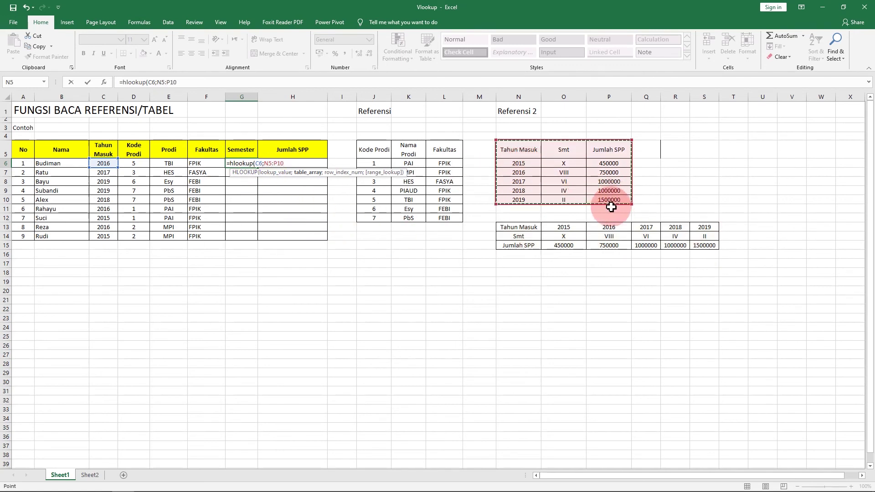
left_click_drag(513, 228, 585, 246)
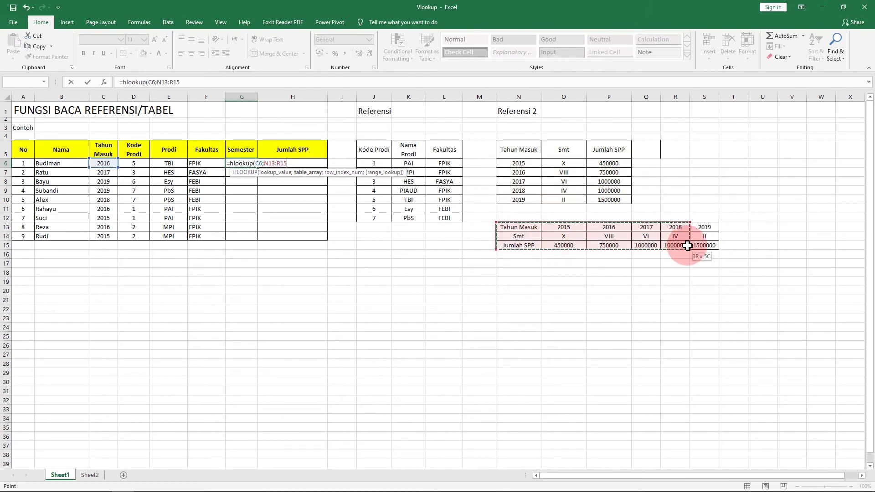
left_click_drag(699, 246, 699, 246)
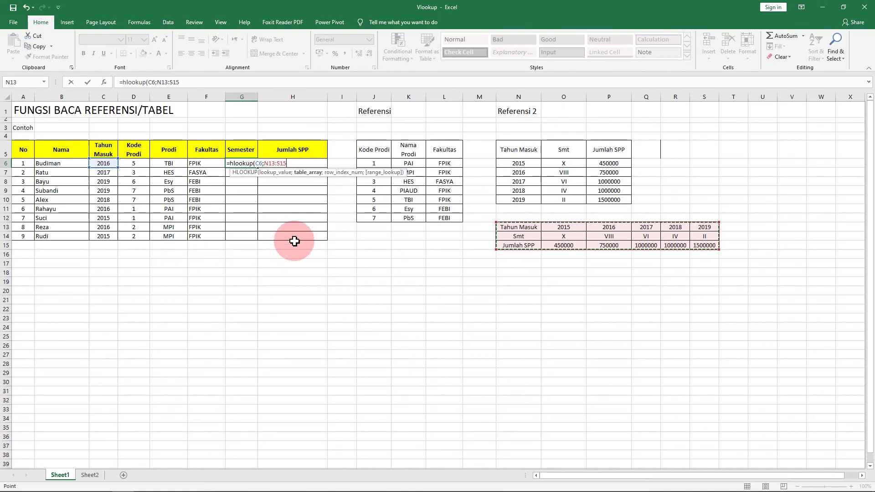
key("F4")
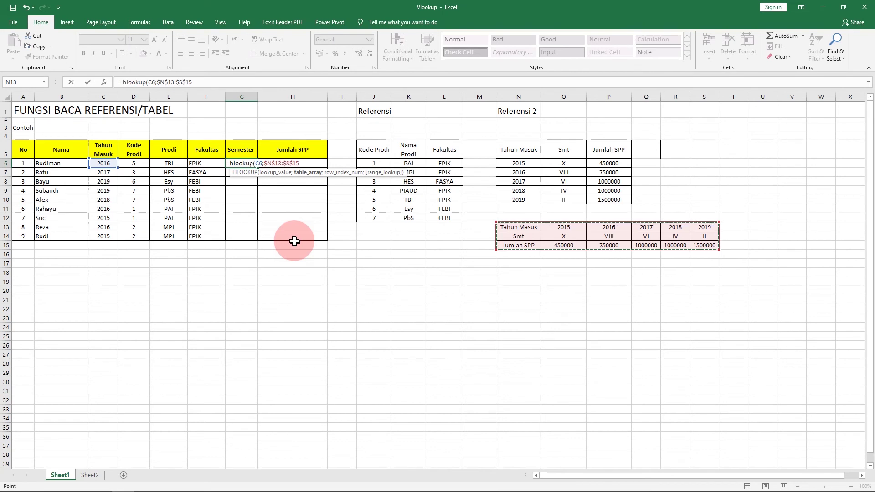
Complete the G6 formula with row index 2 and FALSE, and fill it down the Semester column to G14.
type(";2")
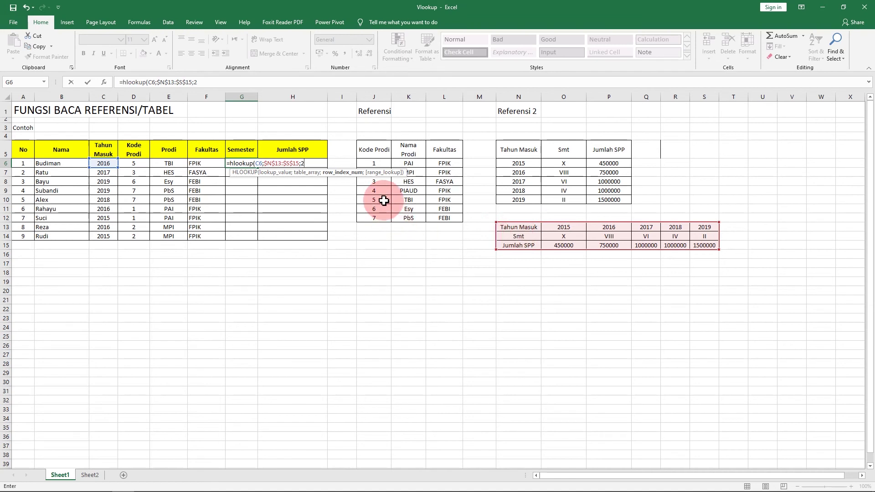
type(";false")
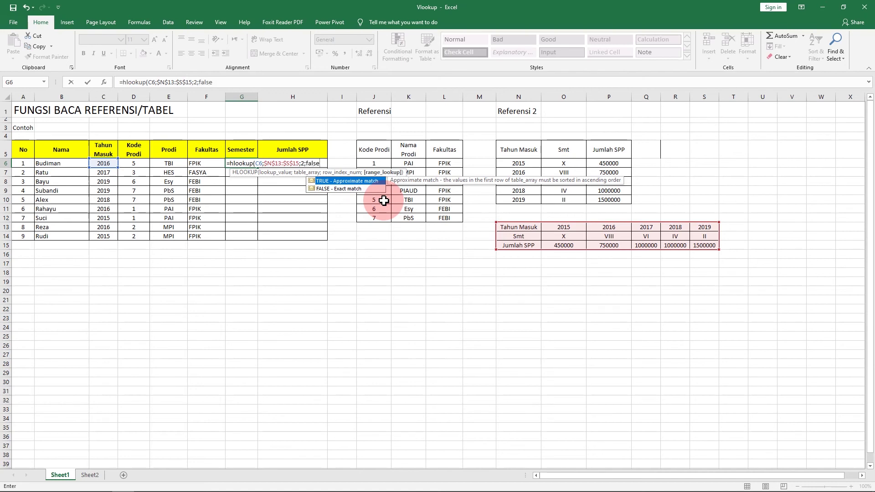
type(")")
key("Return")
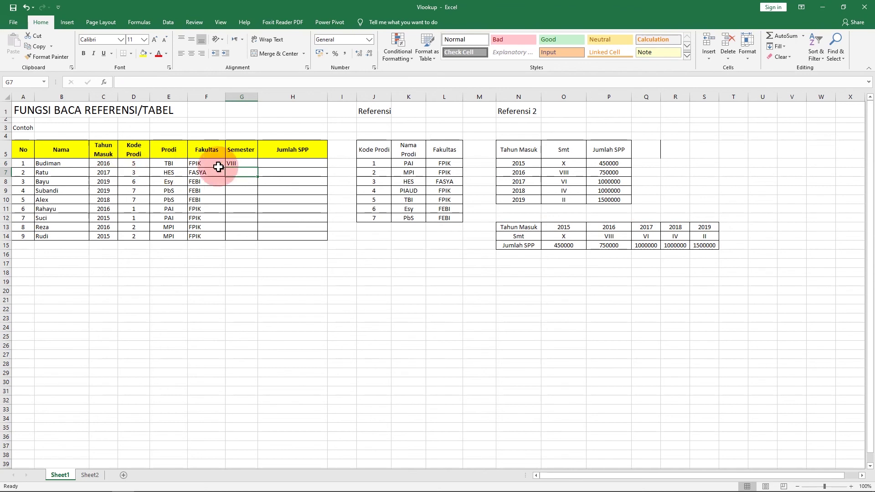
left_click(249, 164)
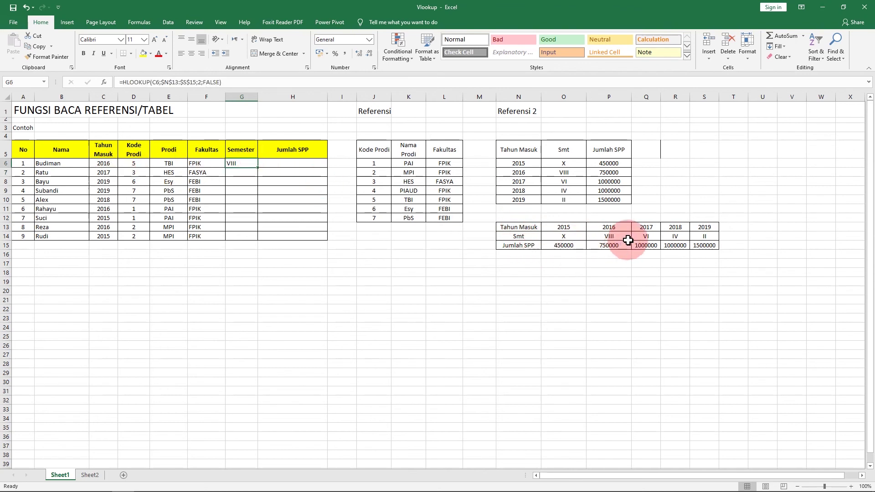
double_click(258, 168)
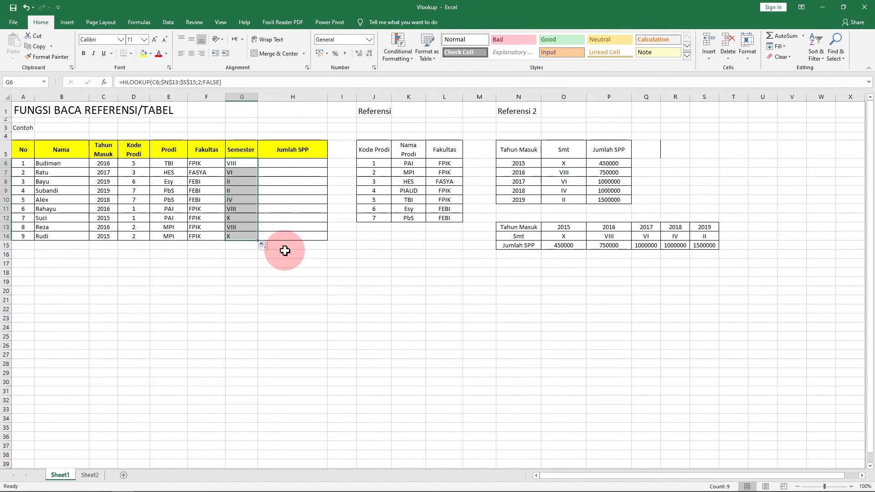
Enter =HLOOKUP(C6;$N$13:$S$15;3;FALSE) in the first Jumlah SPP cell, H6.
left_click(308, 167)
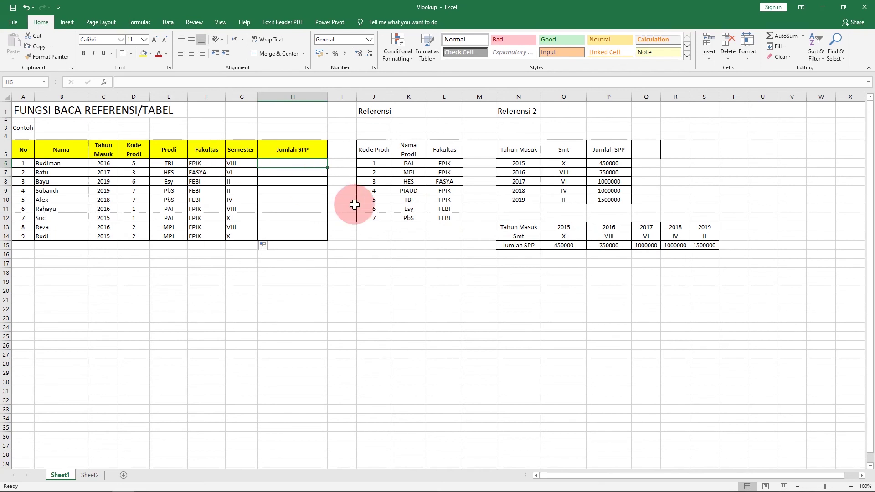
type("=")
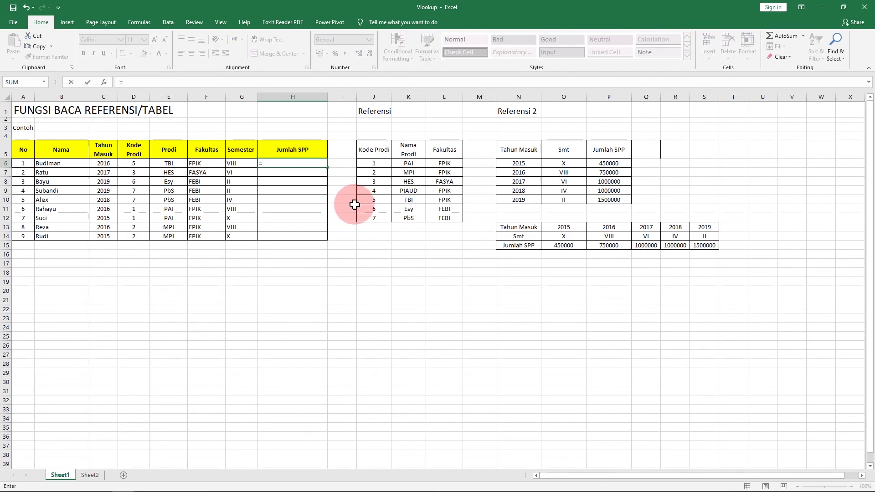
type("hlookup")
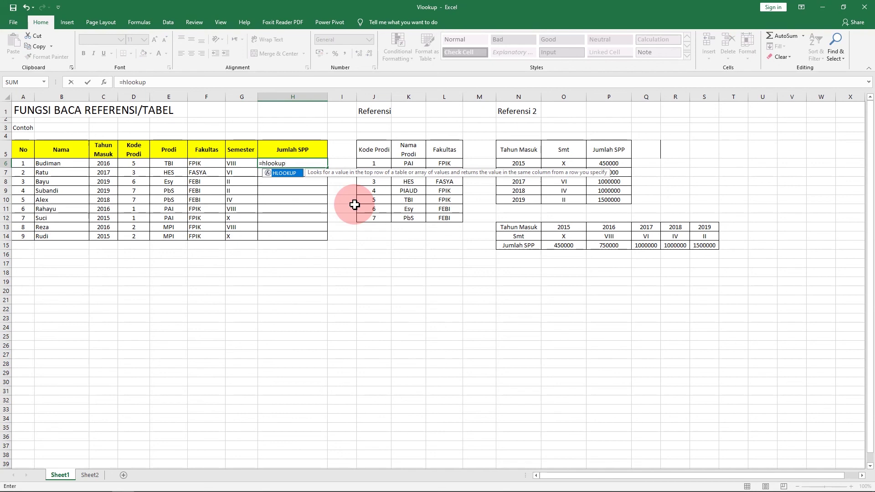
type("(")
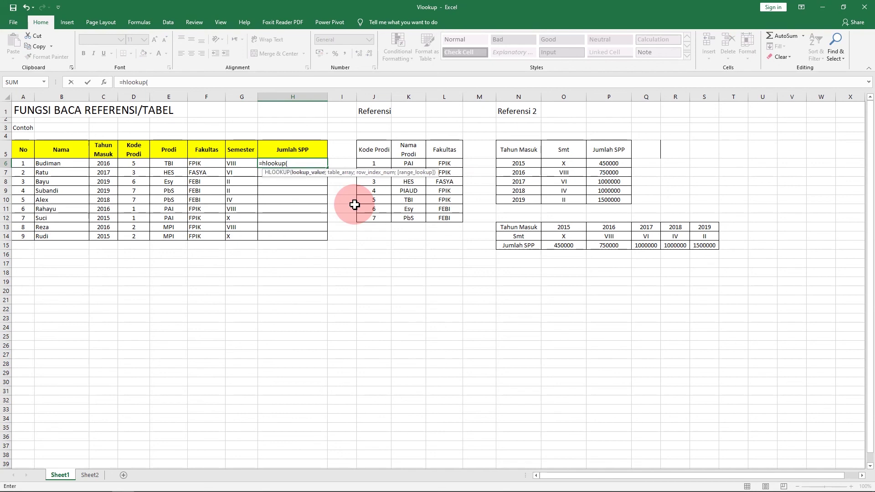
left_click(112, 164)
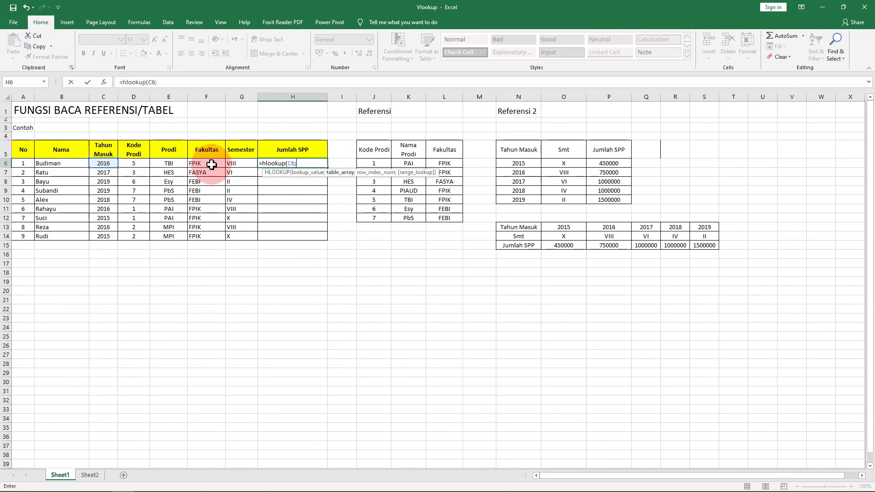
type(";")
left_click_drag(520, 227, 706, 248)
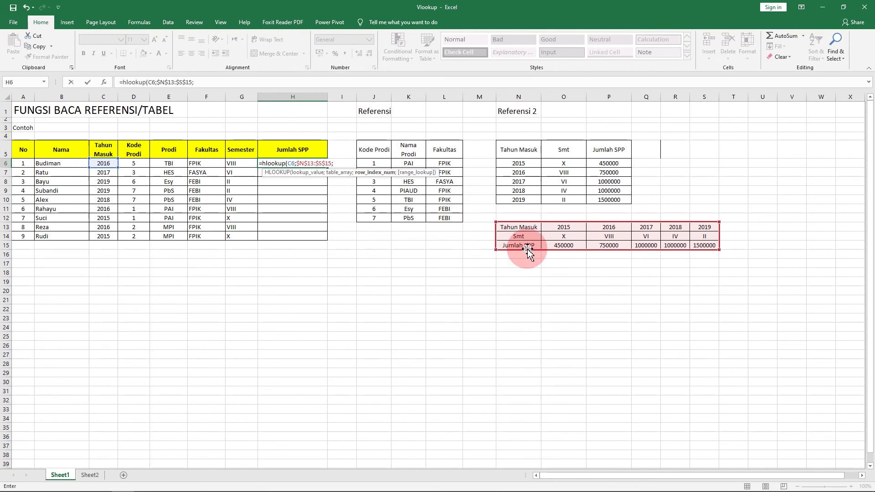
type("3")
type(";fal")
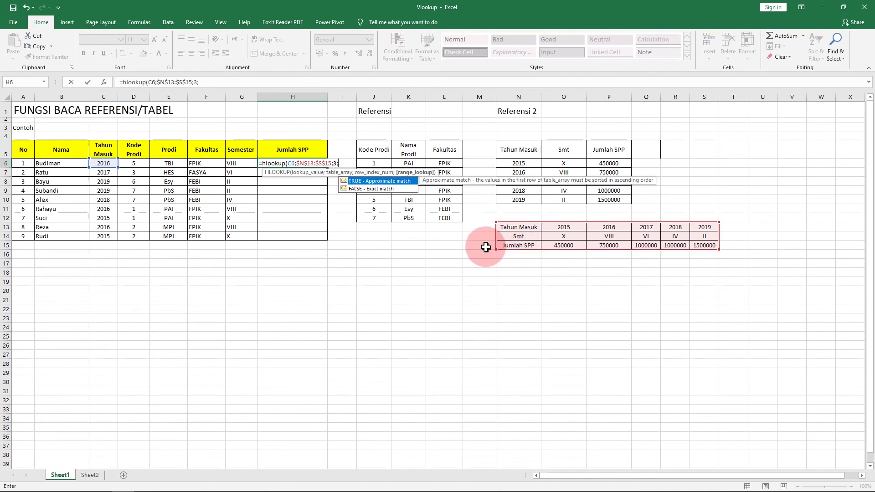
type("se)")
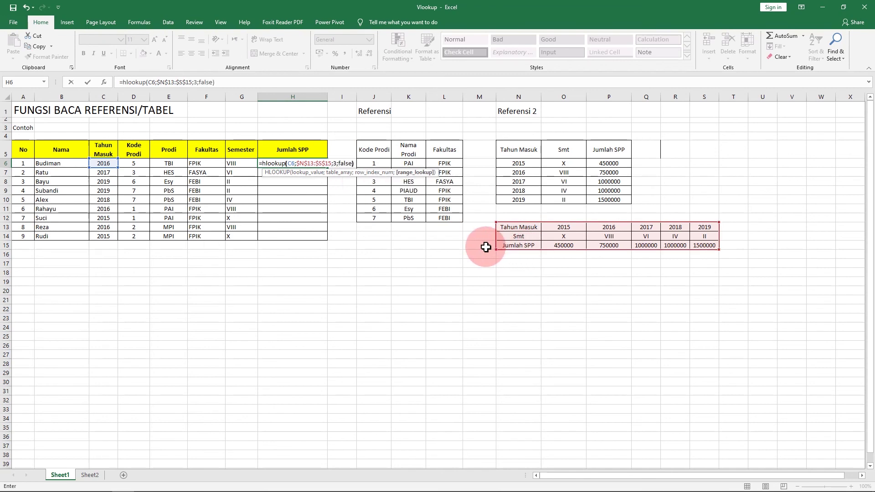
key("Return")
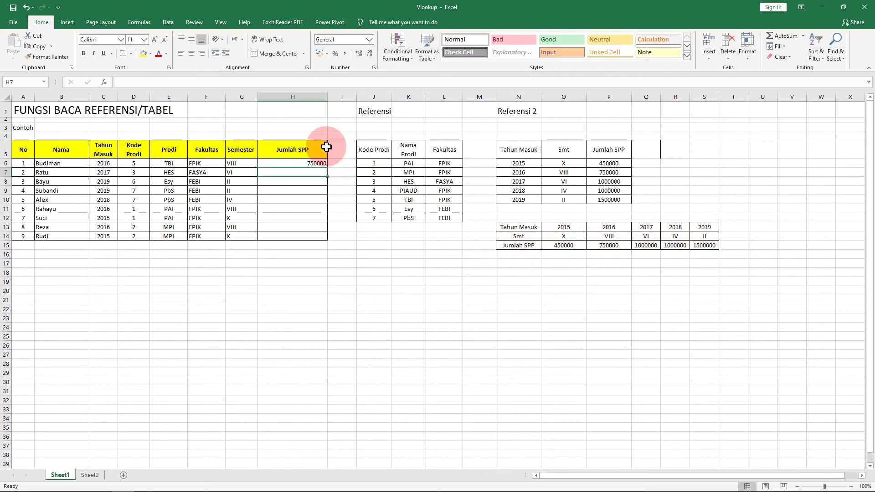
Fill the H6 formula down the Jumlah SPP column to H14.
left_click(321, 166)
left_click_drag(328, 167, 329, 237)
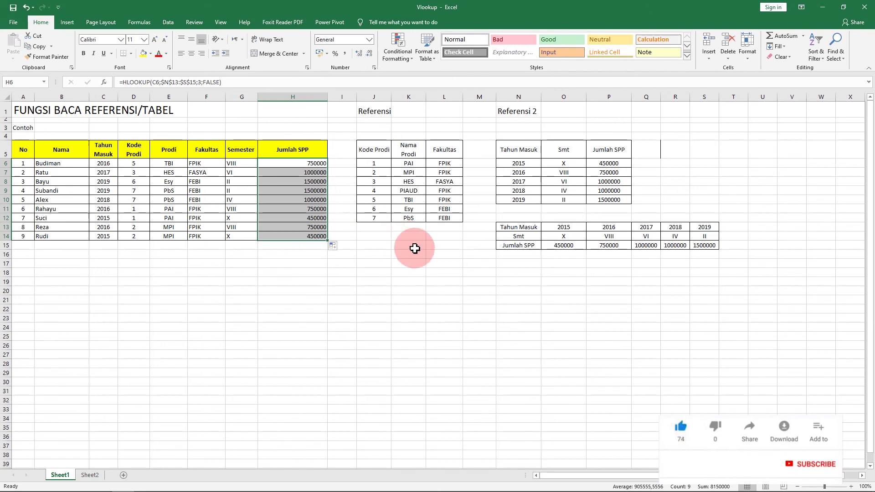
left_click(429, 253)
left_click_drag(506, 227, 701, 245)
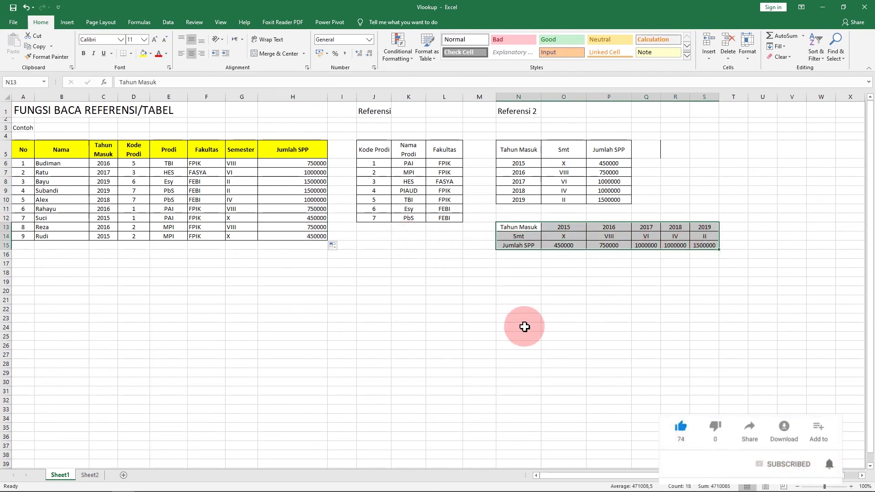
left_click_drag(373, 150, 452, 218)
left_click_drag(510, 228, 705, 246)
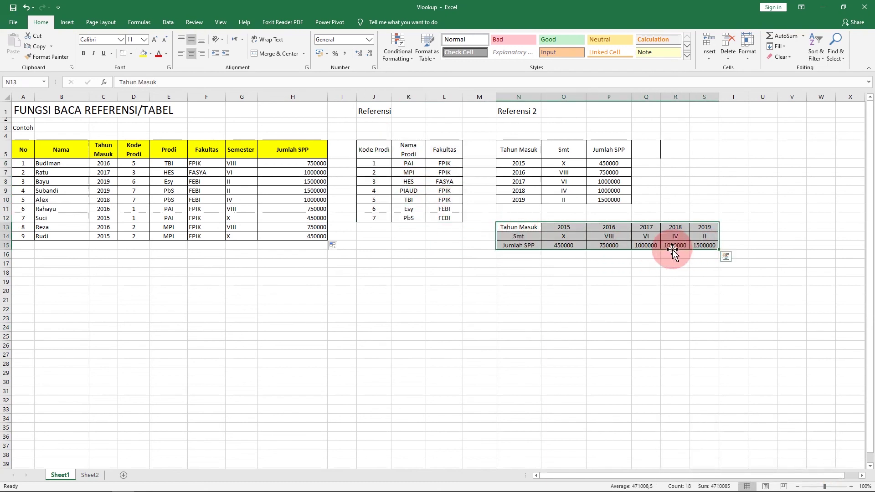